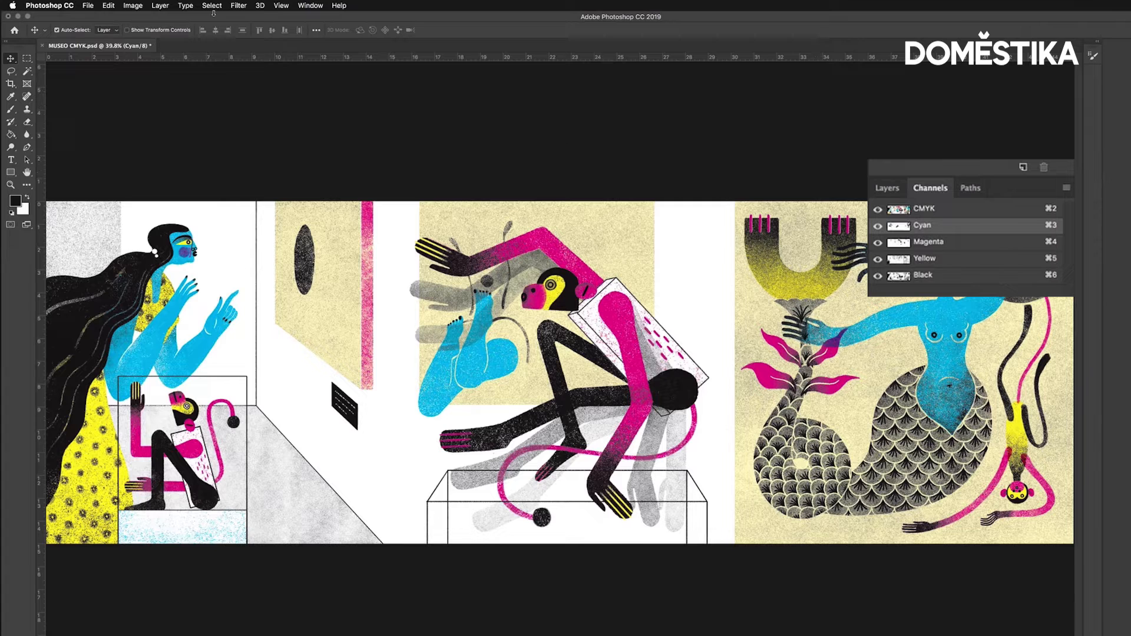
- Convert the image to grayscale from the selected Cyan channel, flattening visible layers and discarding the hidden ones
{"action": "left_click", "coordinate": [131, 6]}
{"action": "mouse_move", "coordinate": [186, 19]}
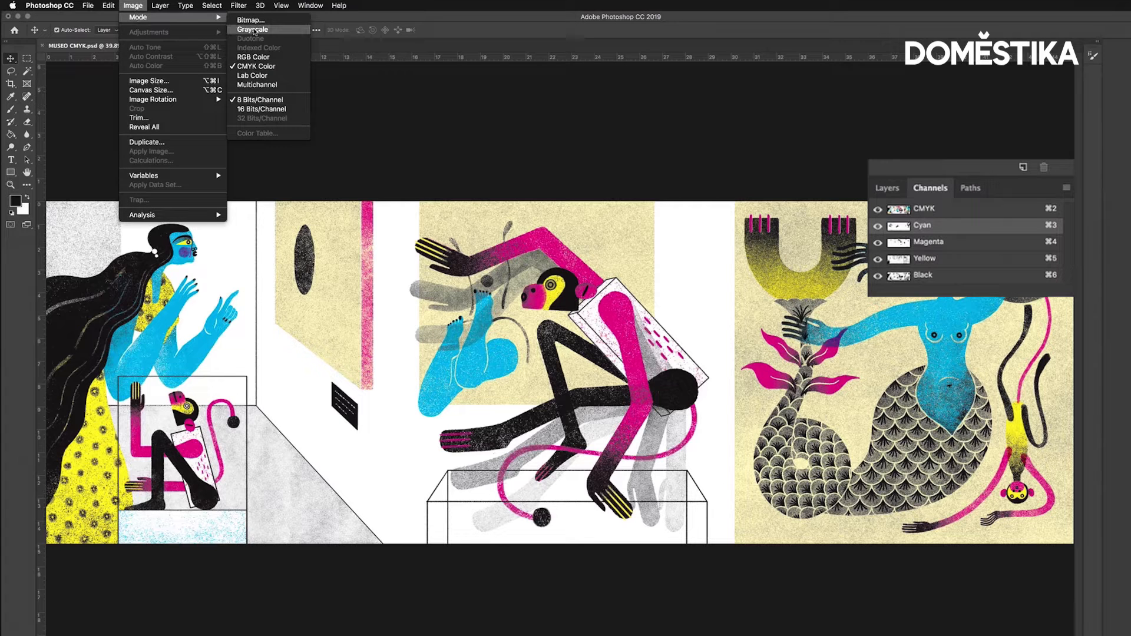
{"action": "left_click", "coordinate": [254, 30]}
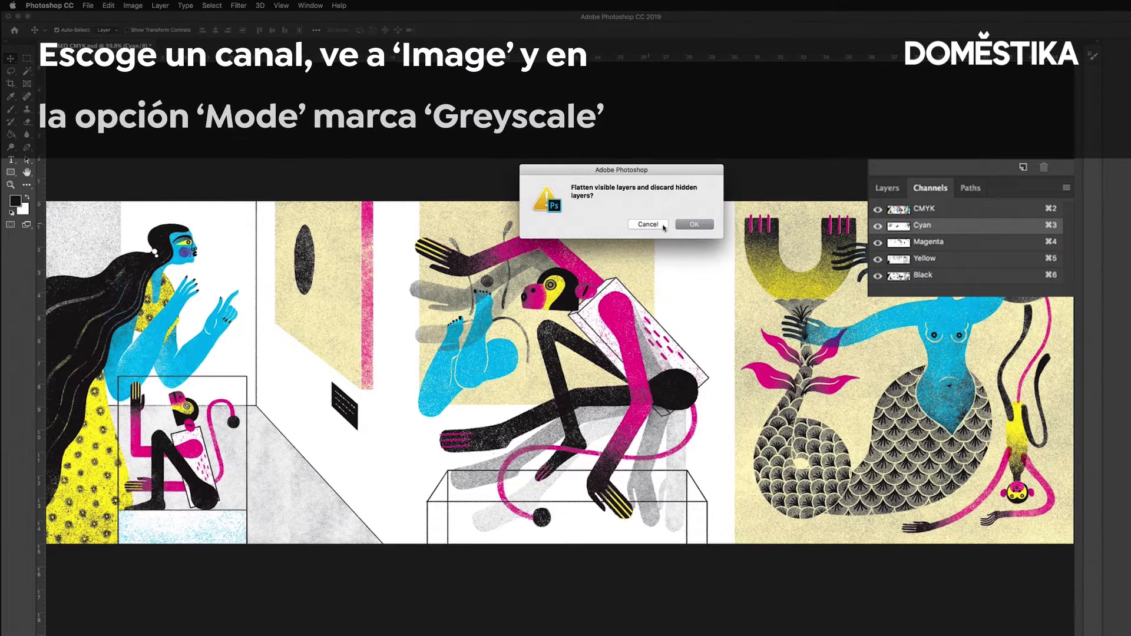
{"action": "left_click", "coordinate": [695, 225]}
{"action": "left_click", "coordinate": [695, 225]}
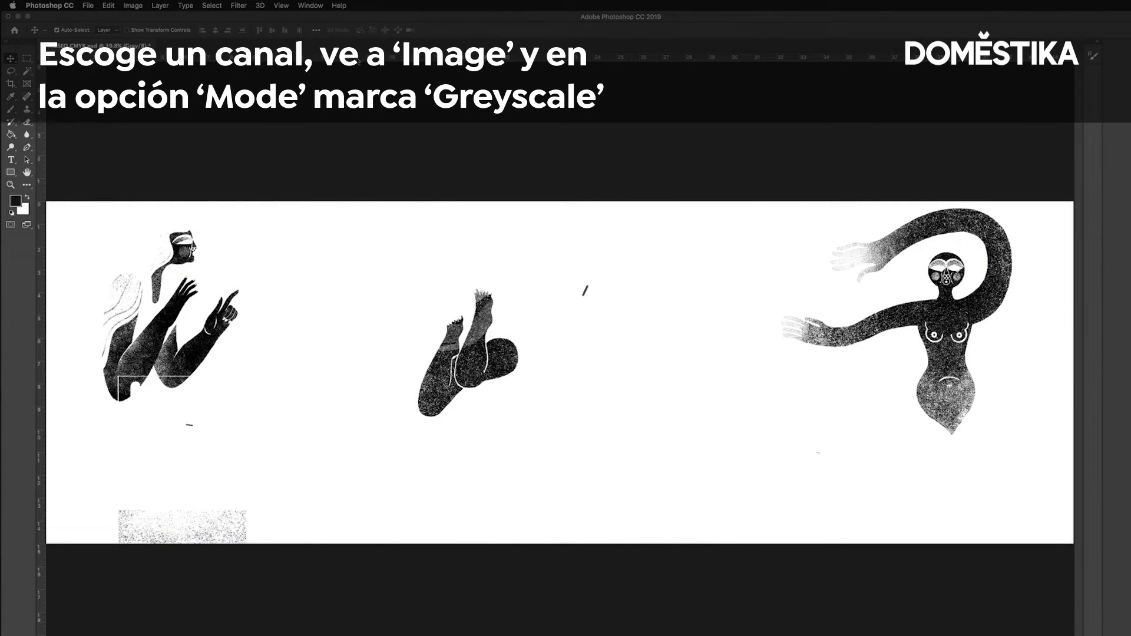
- Save the grayscale cyan separation as a TIFF named CYAN-MORADO in the CMYK folder, keeping the default TIFF options
{"action": "left_click", "coordinate": [89, 5]}
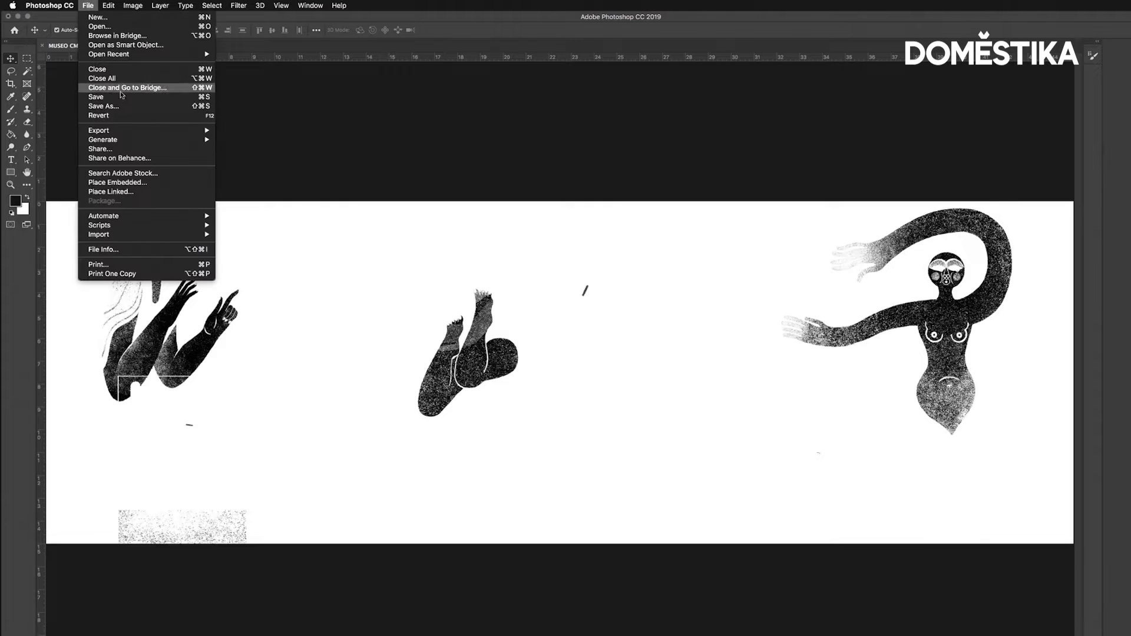
{"action": "left_click", "coordinate": [131, 109]}
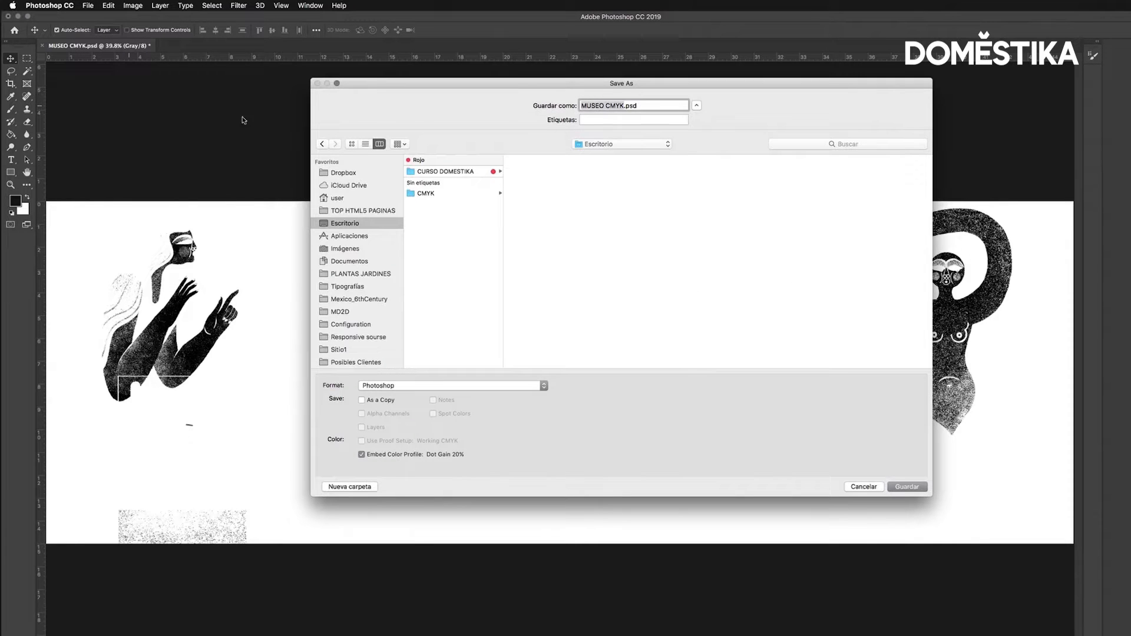
{"action": "left_click", "coordinate": [470, 195]}
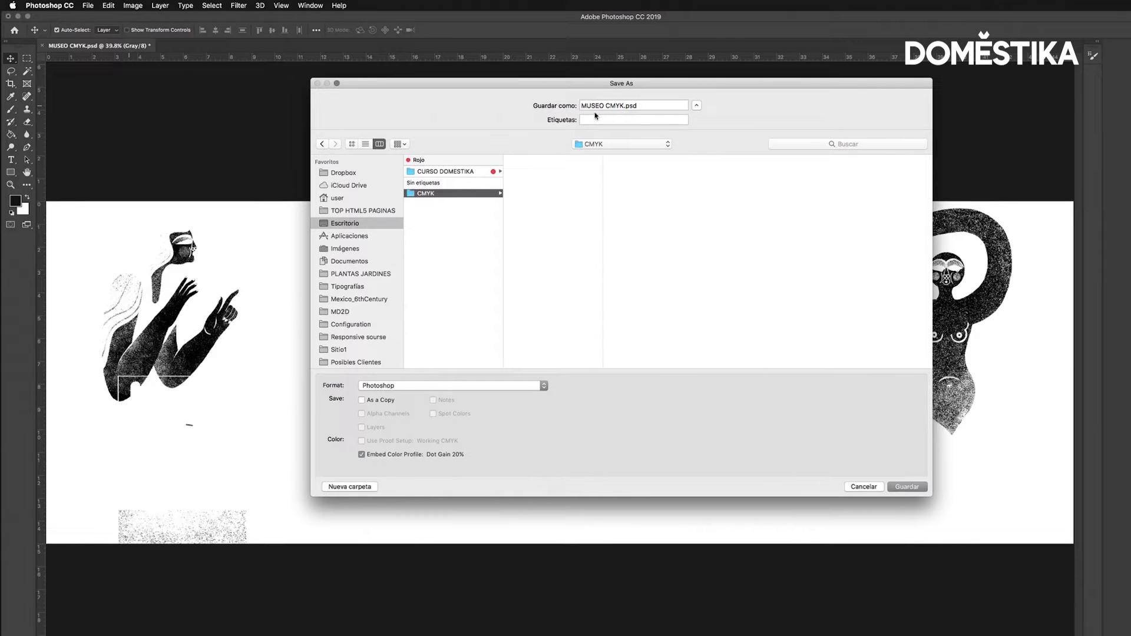
{"action": "left_click", "coordinate": [625, 105]}
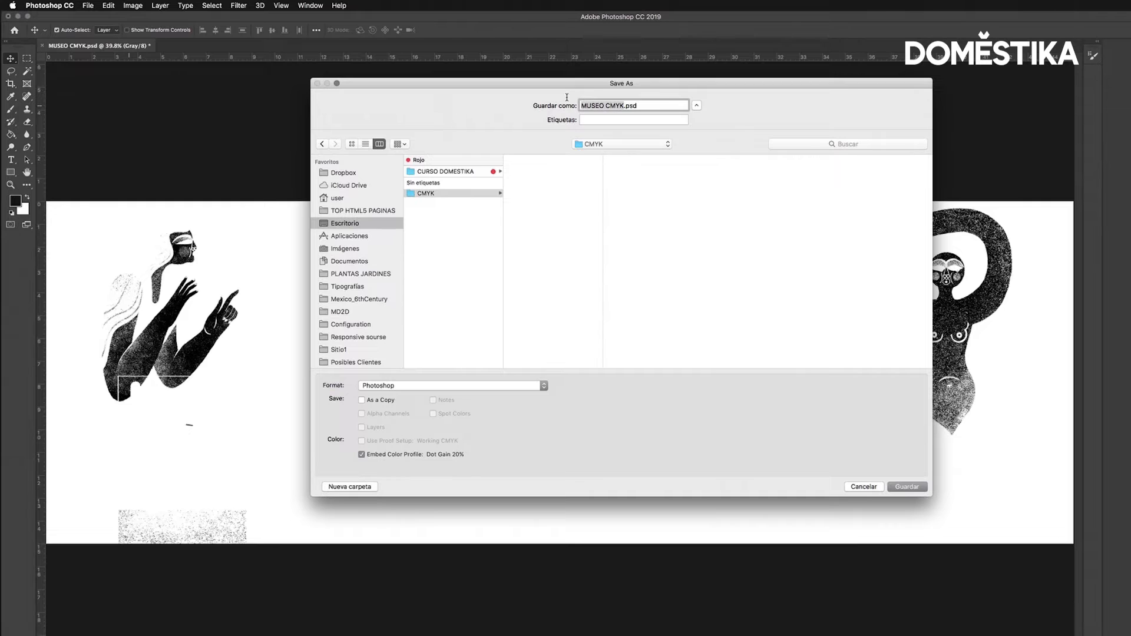
{"action": "type", "text": "CYAN"}
{"action": "type", "text": "-"}
{"action": "type", "text": "MORADO"}
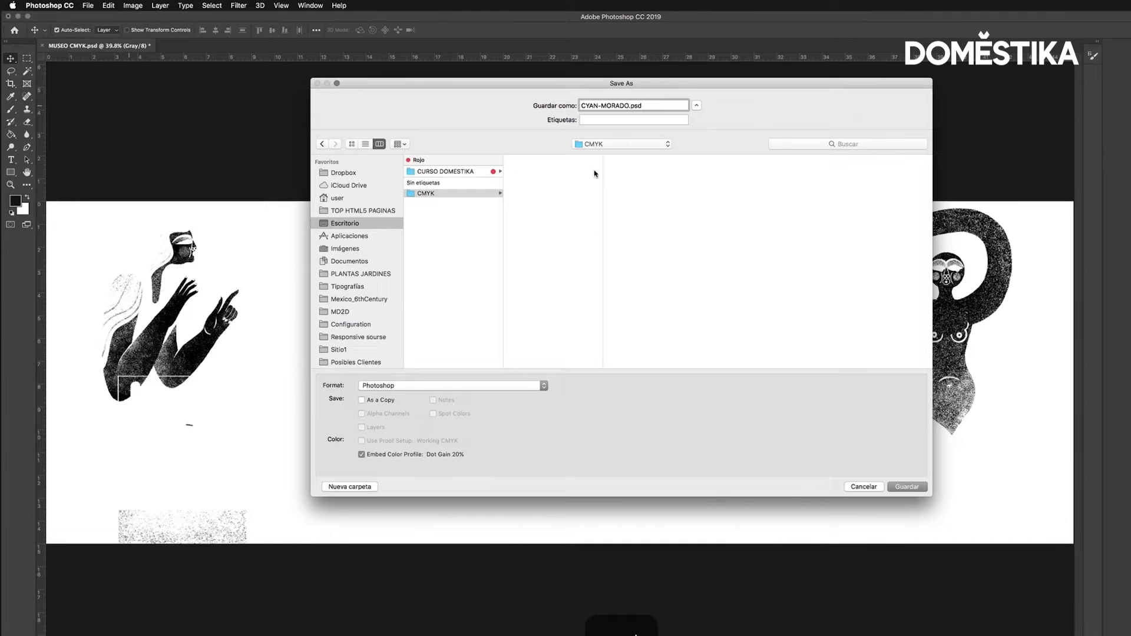
{"action": "left_click", "coordinate": [448, 386]}
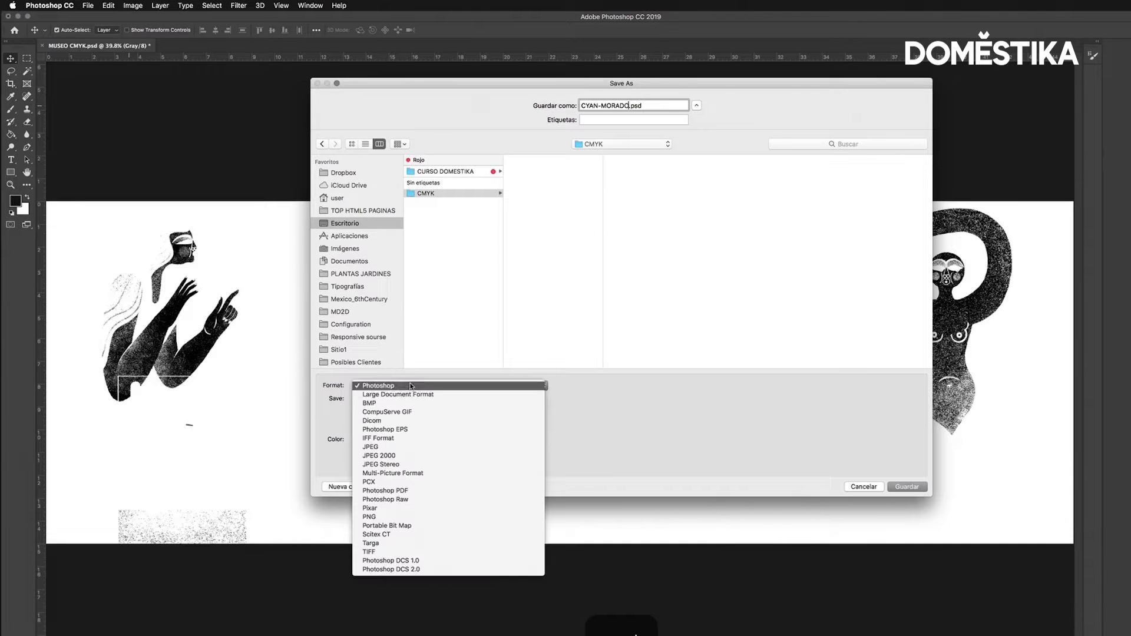
{"action": "left_click", "coordinate": [416, 558]}
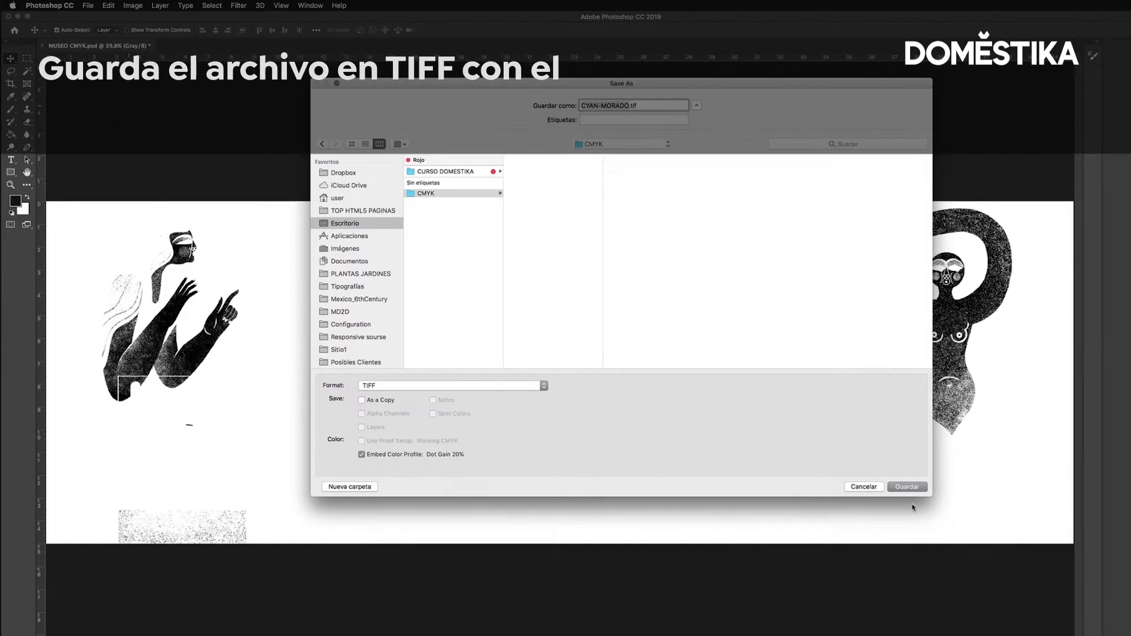
{"action": "key", "text": "Return"}
{"action": "left_click", "coordinate": [746, 285]}
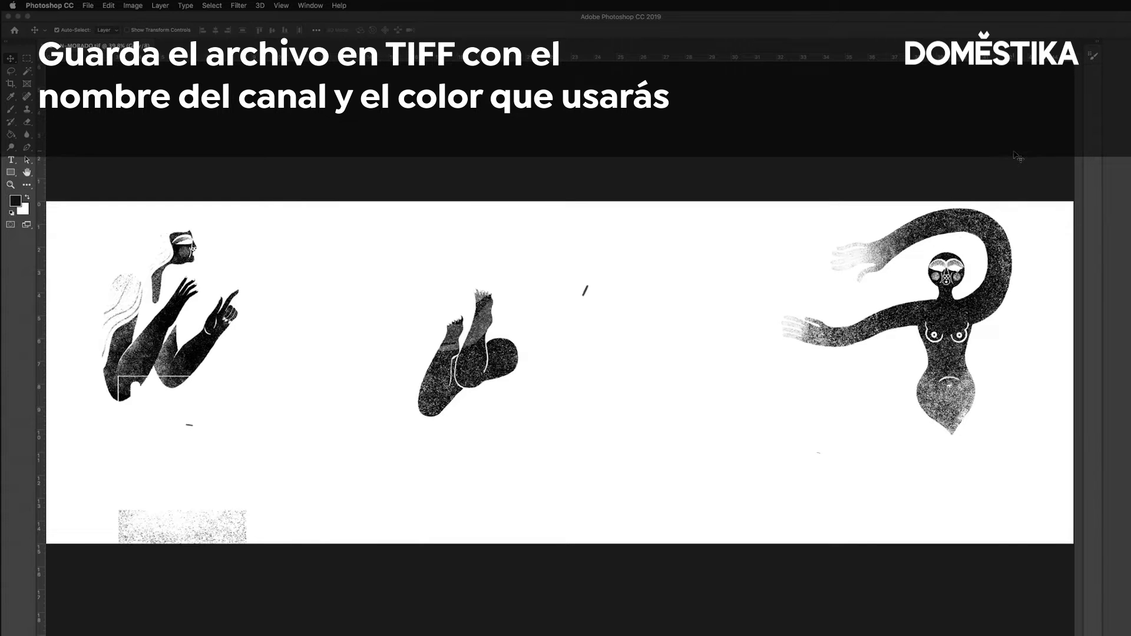
- Undo the grayscale conversion, then isolate the Magenta channel and convert the image to grayscale with layers flattened
{"action": "key", "text": "super+z"}
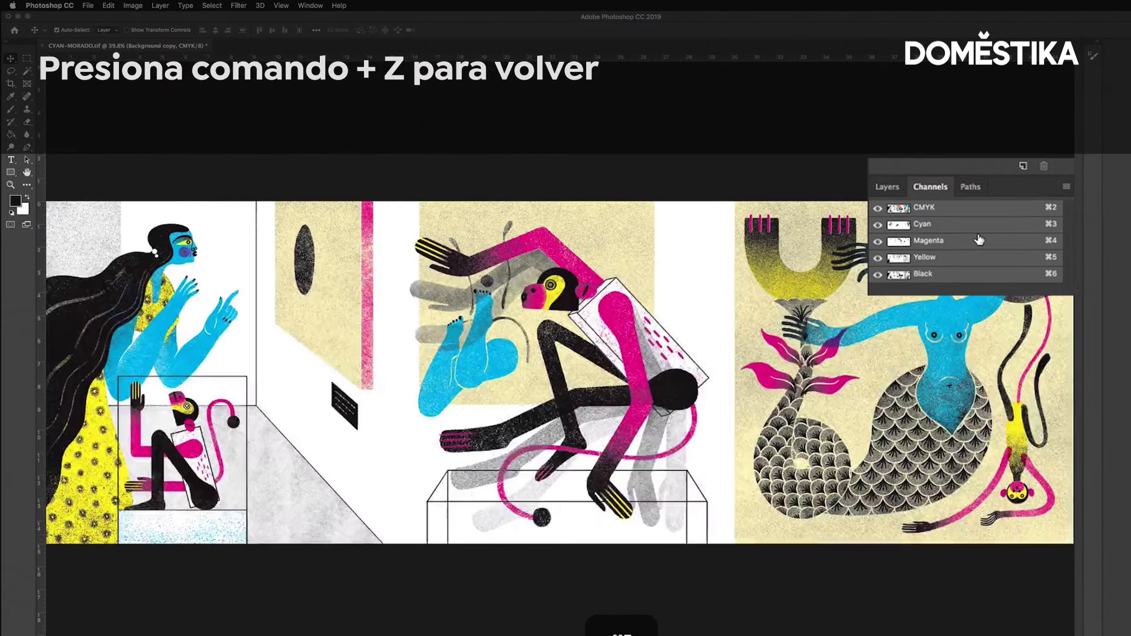
{"action": "left_click", "coordinate": [973, 243]}
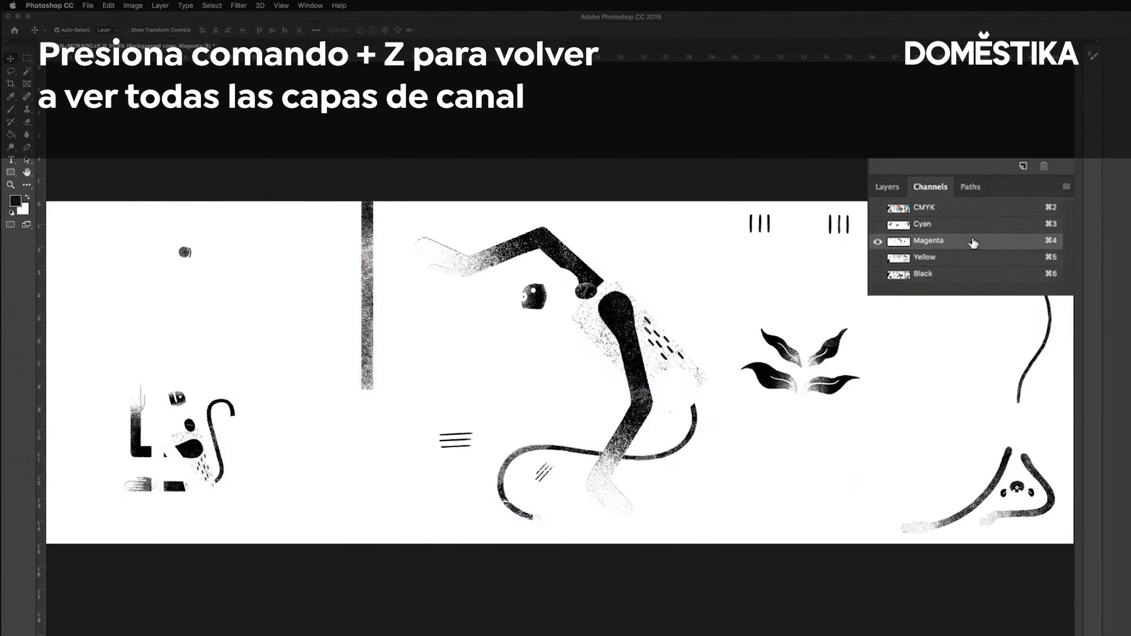
{"action": "left_click", "coordinate": [133, 6]}
{"action": "mouse_move", "coordinate": [212, 17]}
{"action": "left_click", "coordinate": [243, 31]}
{"action": "left_click", "coordinate": [701, 228]}
{"action": "left_click", "coordinate": [697, 228]}
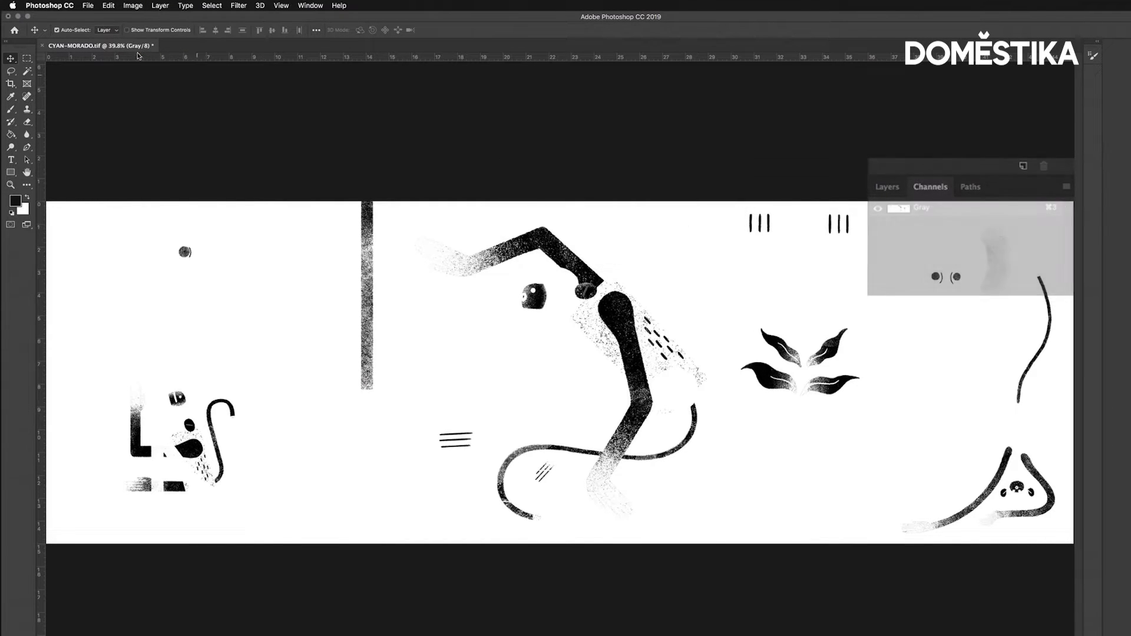
- Save the magenta separation as a new TIFF named MAGENTA-ROJO in the CMYK folder with the default TIFF options
{"action": "left_click", "coordinate": [87, 5]}
{"action": "left_click", "coordinate": [103, 106]}
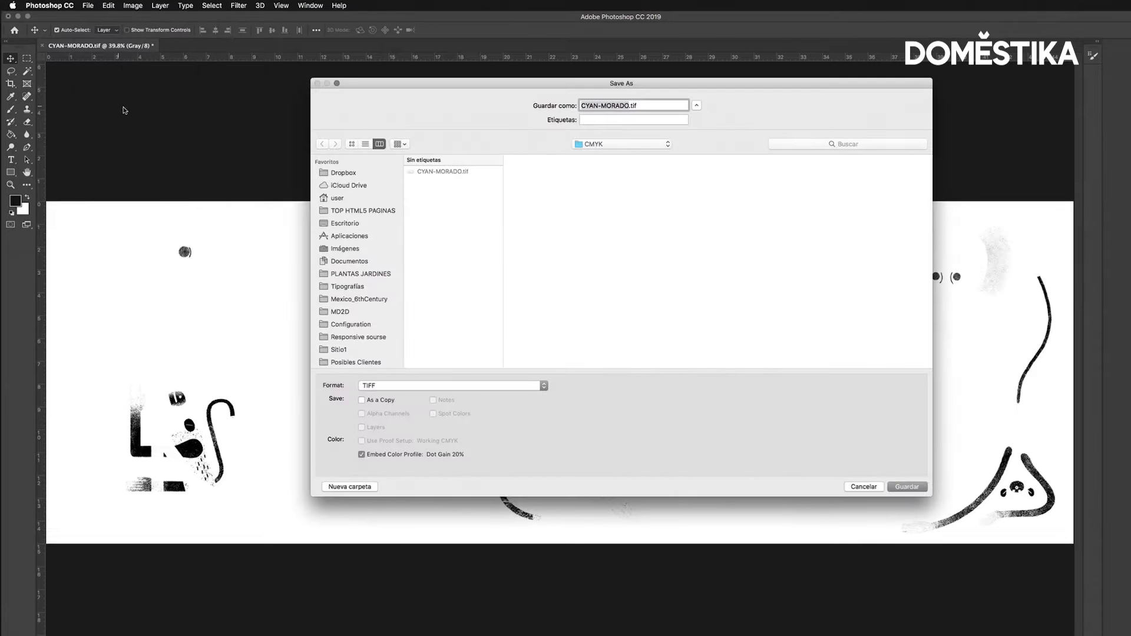
{"action": "left_click_drag", "start_coordinate": [601, 106], "coordinate": [574, 104]}
{"action": "type", "text": "MAGENTA"}
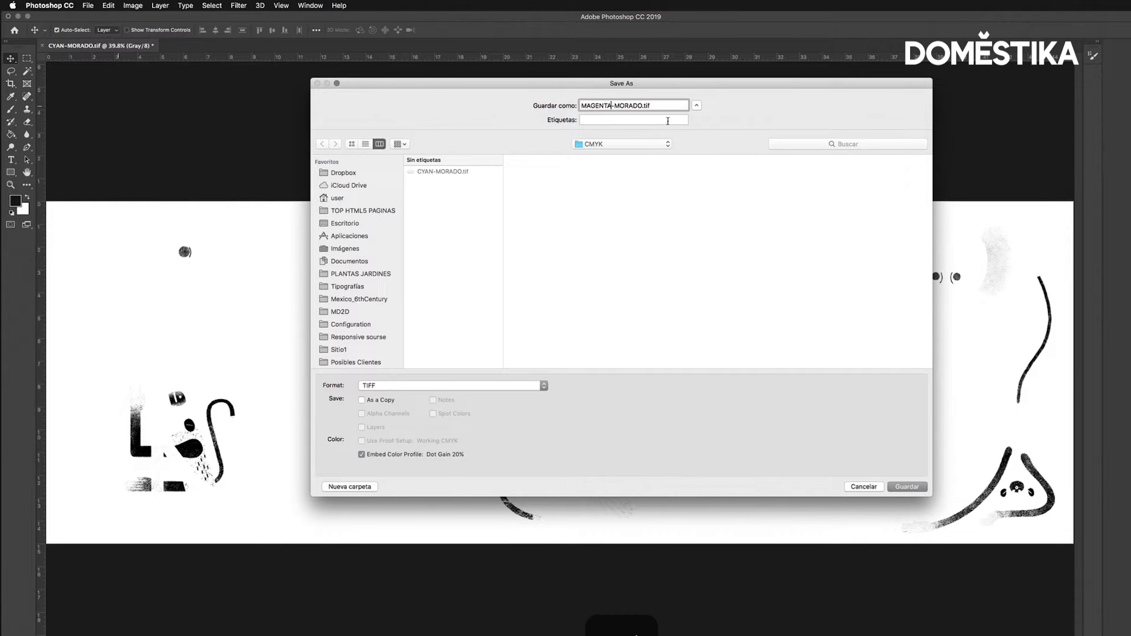
{"action": "left_click_drag", "start_coordinate": [642, 106], "coordinate": [615, 105]}
{"action": "type", "text": "ROJO"}
{"action": "left_click", "coordinate": [906, 487]}
{"action": "key", "text": "Return"}
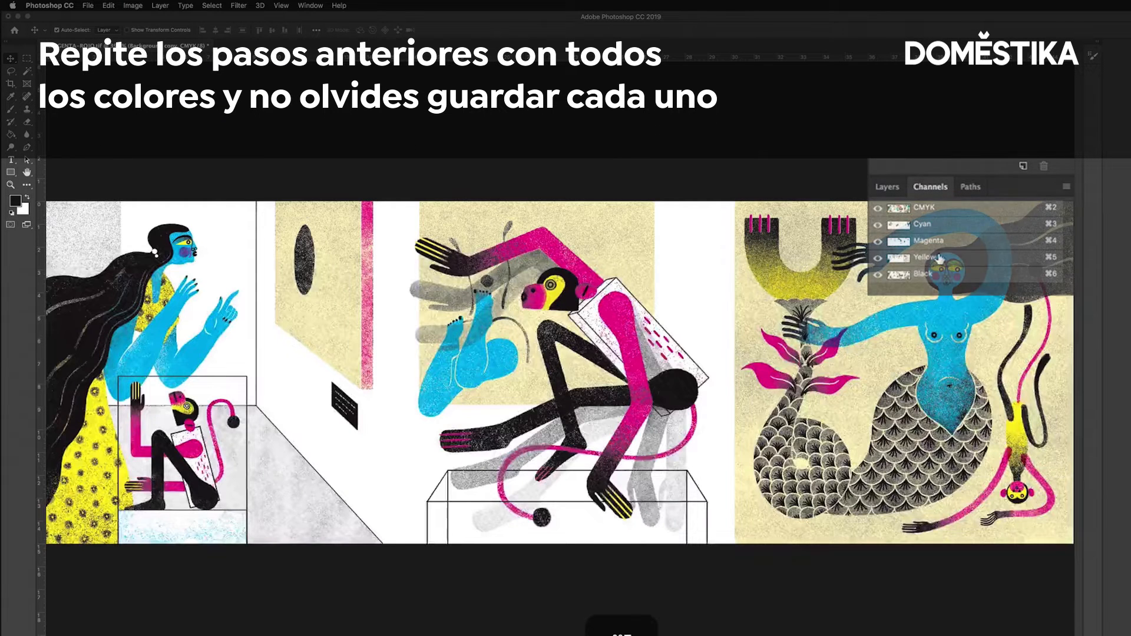
- Isolate the Yellow channel and convert the image to grayscale, accepting the flattening of layers
{"action": "left_click", "coordinate": [963, 260]}
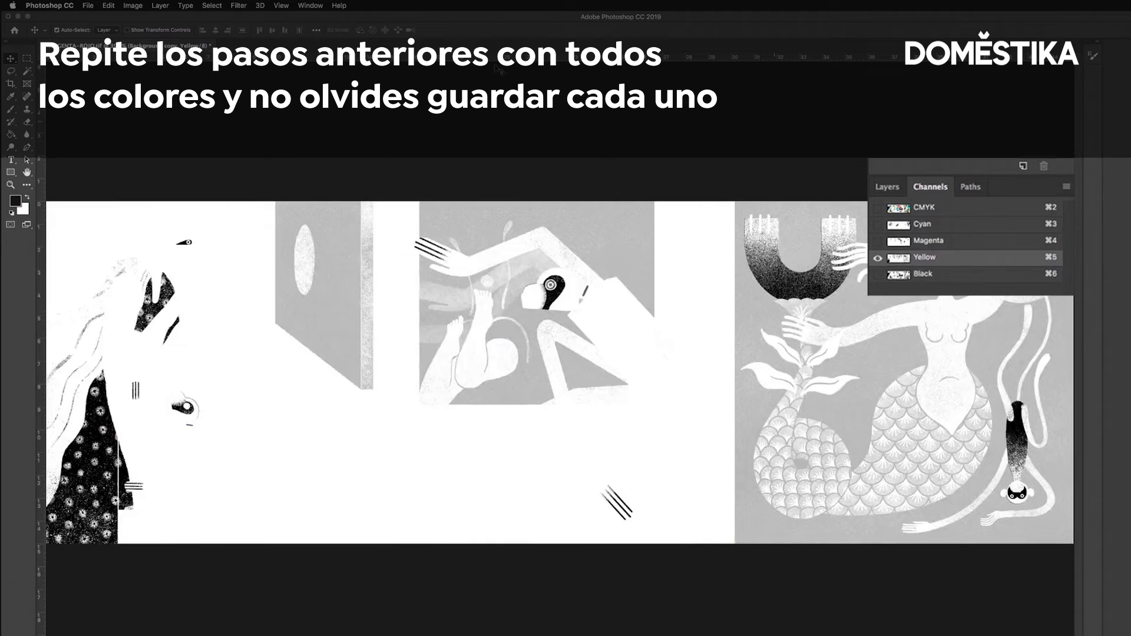
{"action": "left_click", "coordinate": [131, 5]}
{"action": "mouse_move", "coordinate": [140, 18]}
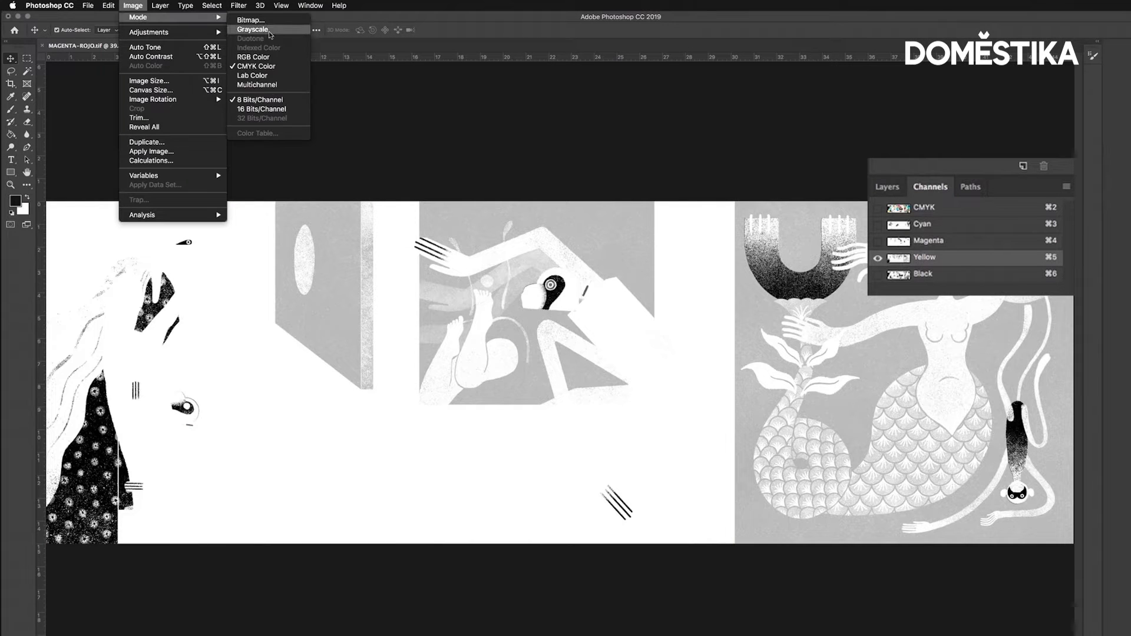
{"action": "left_click", "coordinate": [270, 35]}
{"action": "left_click", "coordinate": [707, 225]}
{"action": "left_click", "coordinate": [706, 227]}
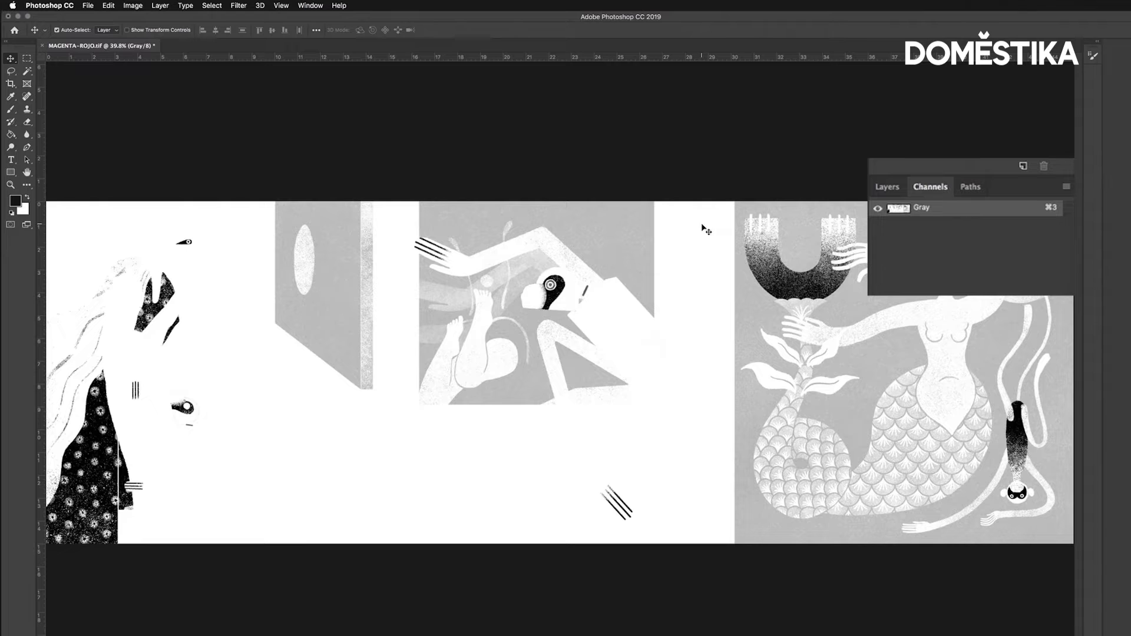
- Save the yellow separation as a new TIFF named AMARILLO-AMARILLO in the CMYK folder with the default TIFF options
{"action": "left_click", "coordinate": [88, 5]}
{"action": "left_click", "coordinate": [129, 112]}
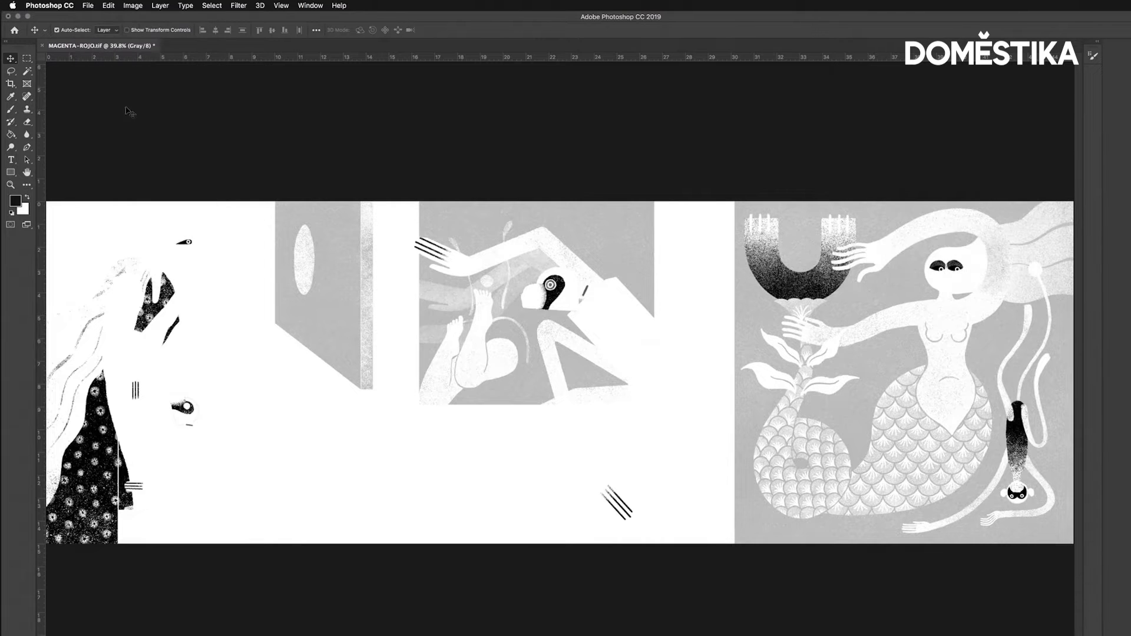
{"action": "double_click", "coordinate": [596, 105]}
{"action": "type", "text": "AMARILLO"}
{"action": "double_click", "coordinate": [626, 105]}
{"action": "type", "text": "AMARI"}
{"action": "left_click", "coordinate": [922, 486]}
{"action": "key", "text": "Return"}
- Undo the grayscale conversion, then isolate the Black channel and convert the image to grayscale with layers flattened
{"action": "key", "text": "F7"}
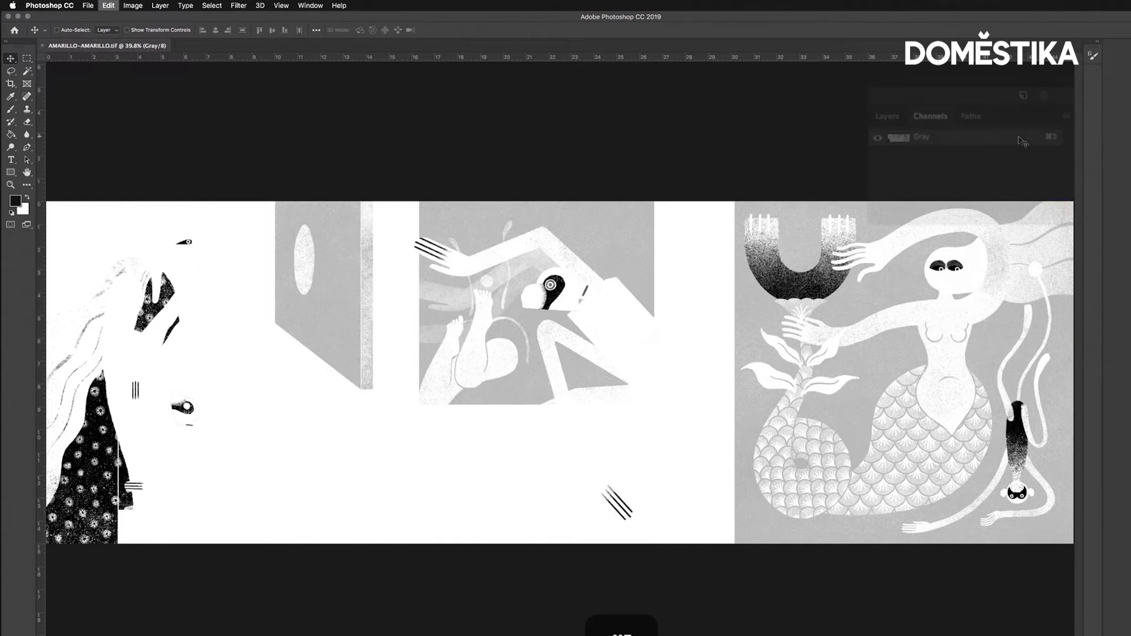
{"action": "key", "text": "super+z"}
{"action": "left_click", "coordinate": [931, 116]}
{"action": "left_click", "coordinate": [882, 204]}
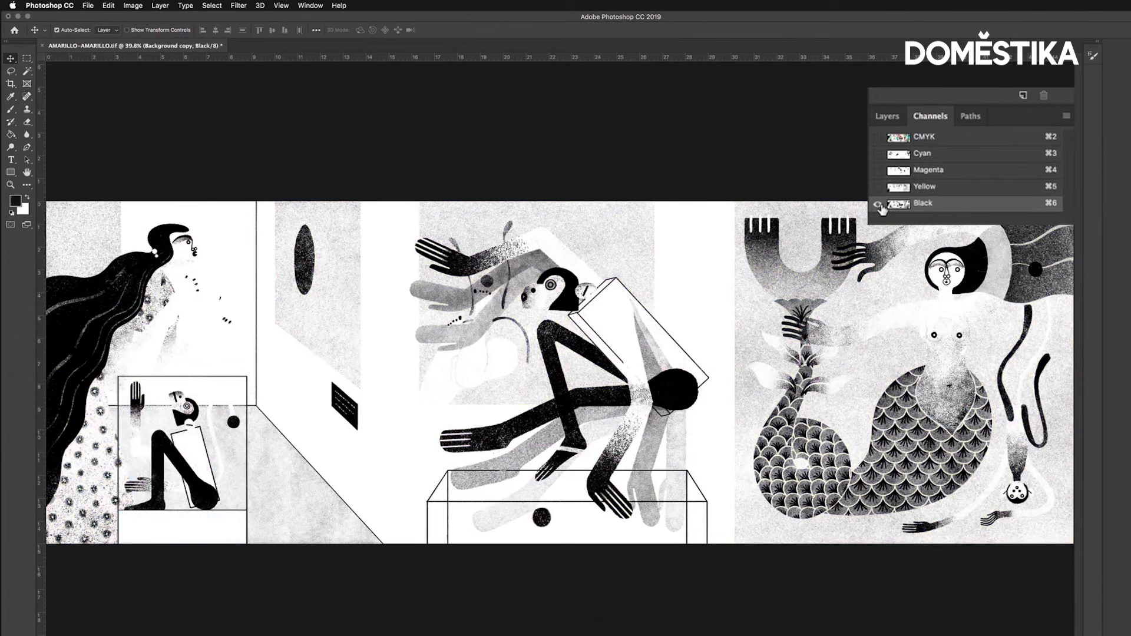
{"action": "left_click", "coordinate": [133, 6]}
{"action": "mouse_move", "coordinate": [138, 18]}
{"action": "left_click", "coordinate": [244, 29]}
{"action": "left_click", "coordinate": [701, 226]}
{"action": "left_click", "coordinate": [696, 224]}
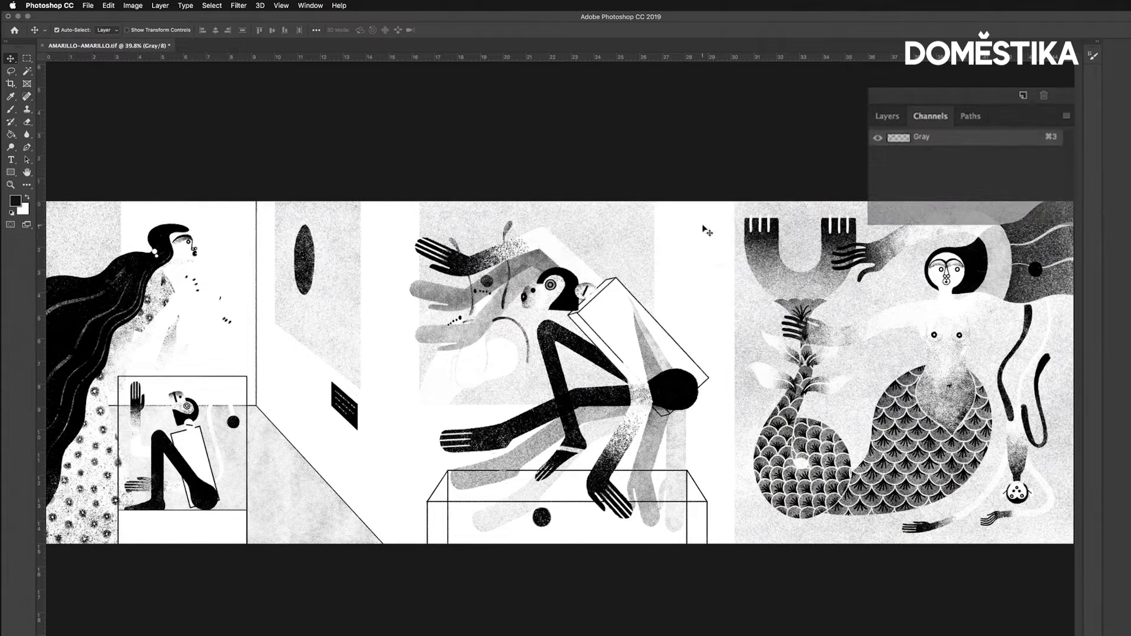
- Save the black separation as a new TIFF named NEGRO-NEGRO in the CMYK folder with no image compression
{"action": "left_click", "coordinate": [88, 6]}
{"action": "left_click", "coordinate": [103, 104]}
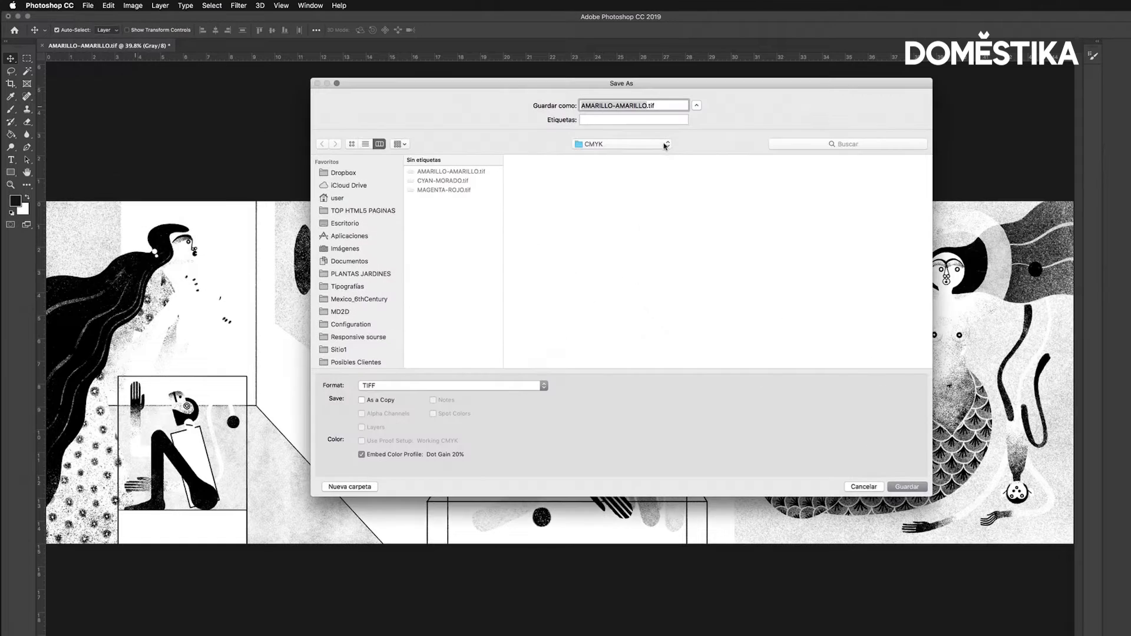
{"action": "type", "text": "NEG"}
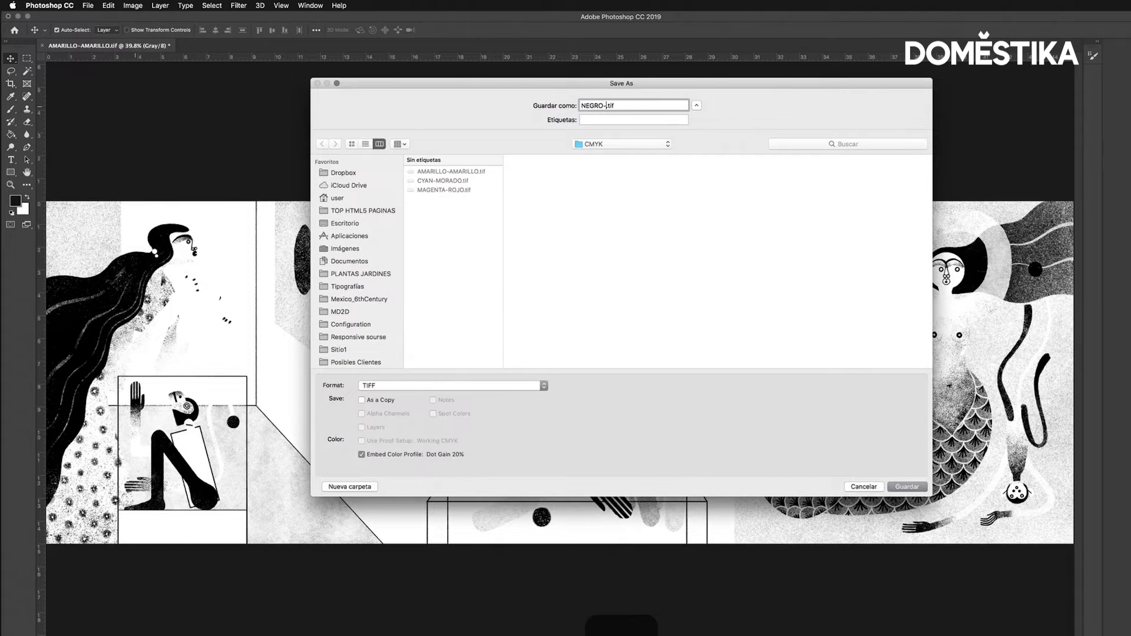
{"action": "type", "text": "RO-NEGRO"}
{"action": "left_click", "coordinate": [907, 486]}
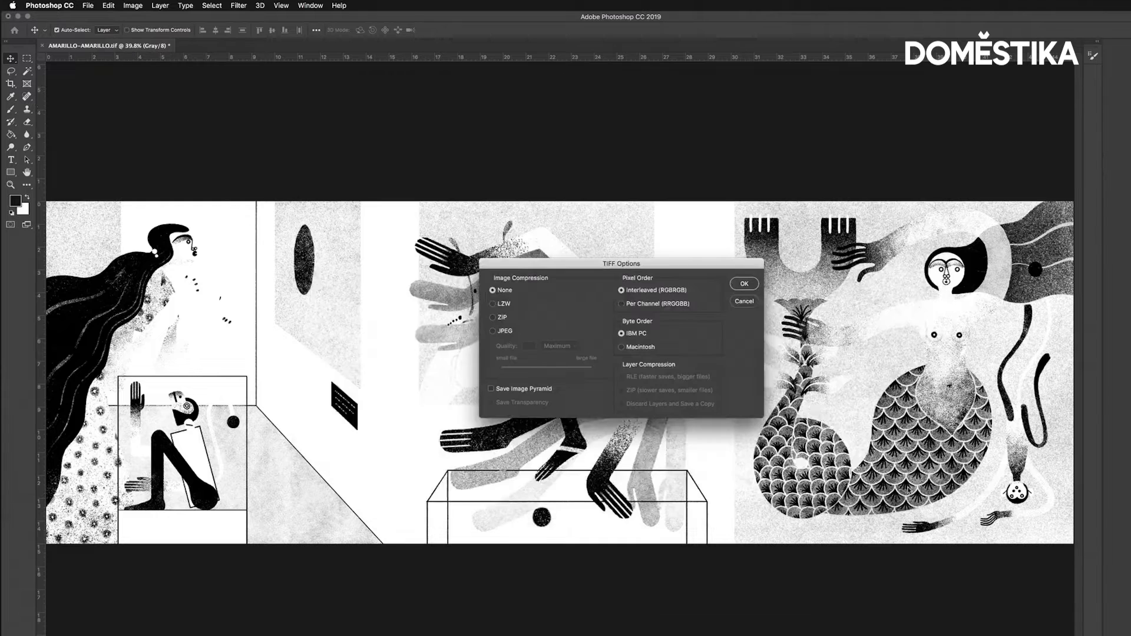
{"action": "left_click", "coordinate": [746, 284]}
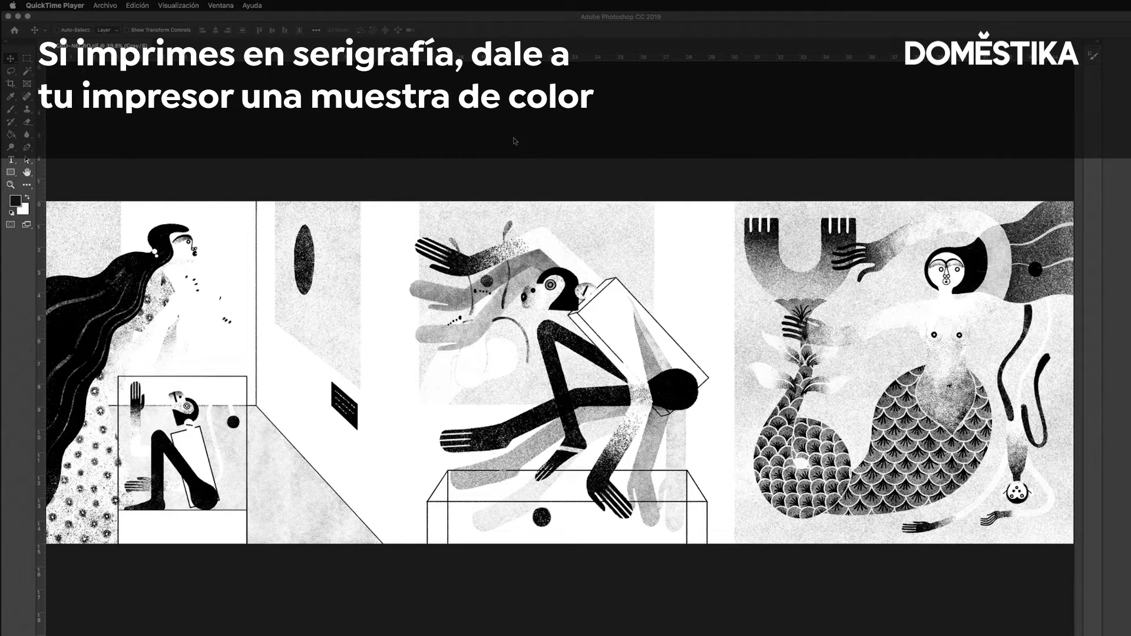
- Switch to InDesign and start a new print document with a page 45 cm wide and 15 cm high
{"action": "key", "text": "super+Tab"}
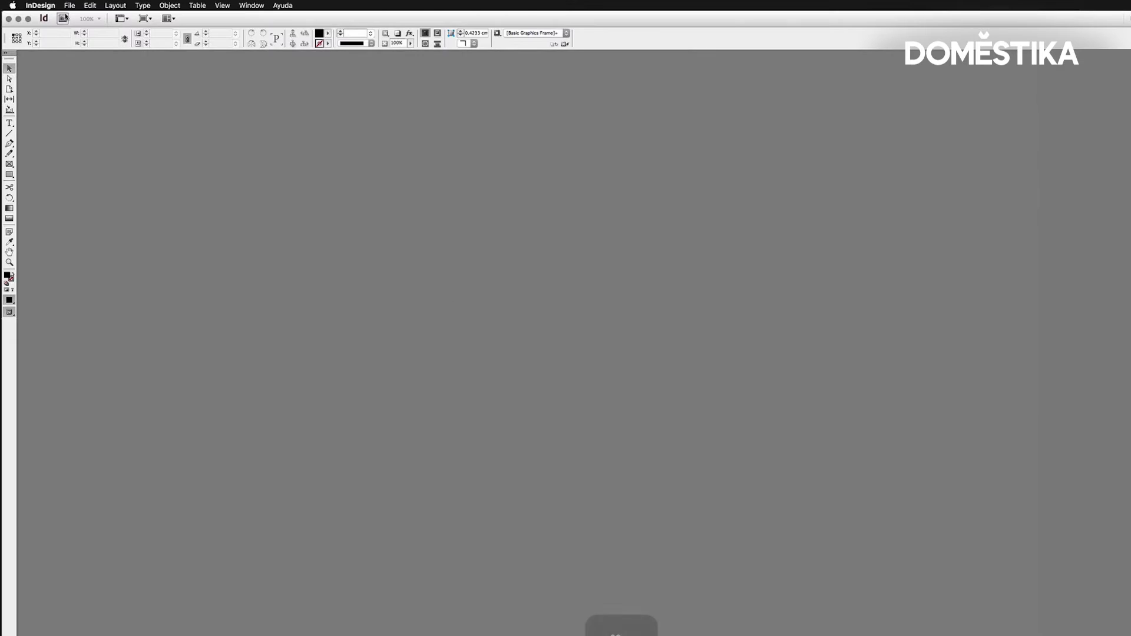
{"action": "left_click", "coordinate": [69, 5]}
{"action": "mouse_move", "coordinate": [136, 18]}
{"action": "left_click", "coordinate": [203, 23]}
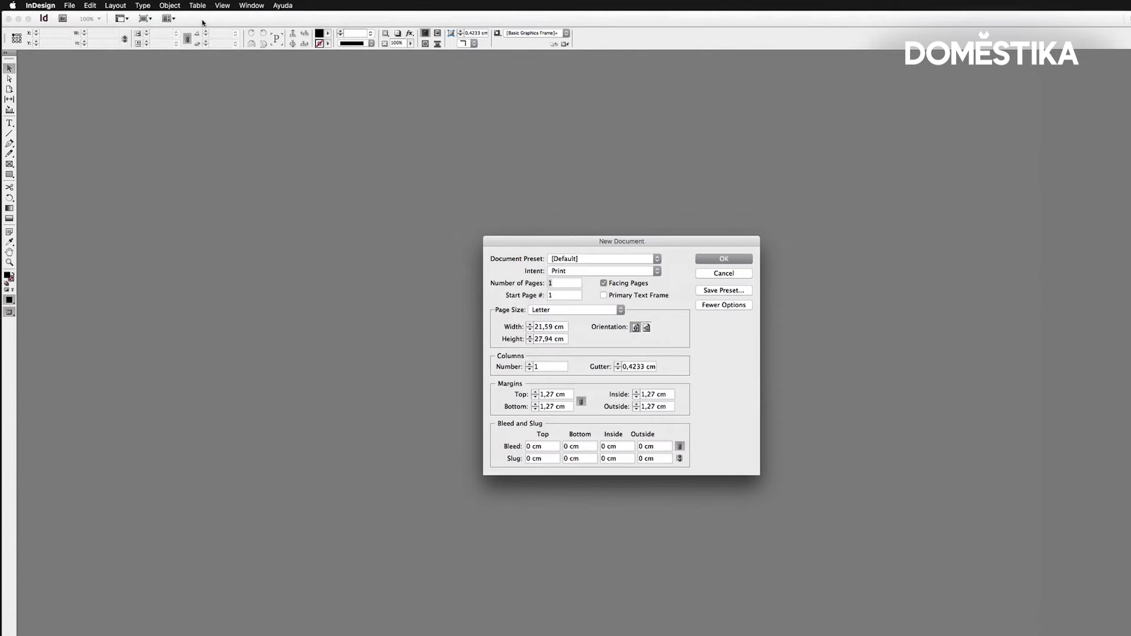
{"action": "type", "text": "45"}
{"action": "key", "text": "Tab"}
{"action": "type", "text": "15"}
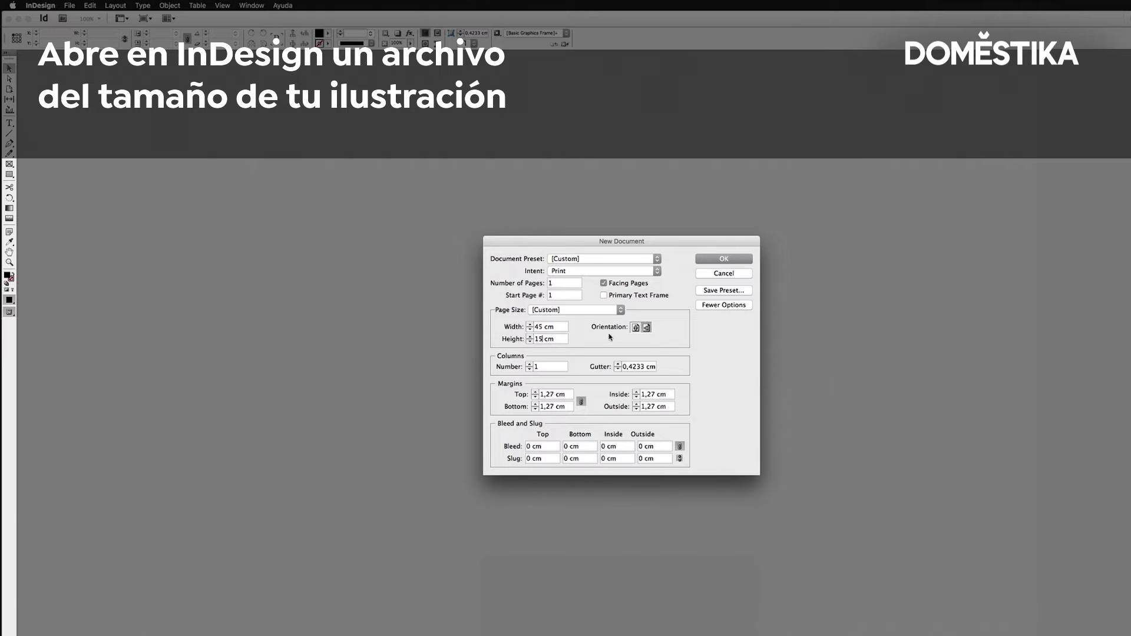
- Turn off facing pages, set all margins to 0 cm, create the document and view it at 100%
{"action": "left_click", "coordinate": [604, 283]}
{"action": "left_click_drag", "start_coordinate": [566, 395], "coordinate": [515, 395]}
{"action": "type", "text": "0"}
{"action": "left_click", "coordinate": [582, 403]}
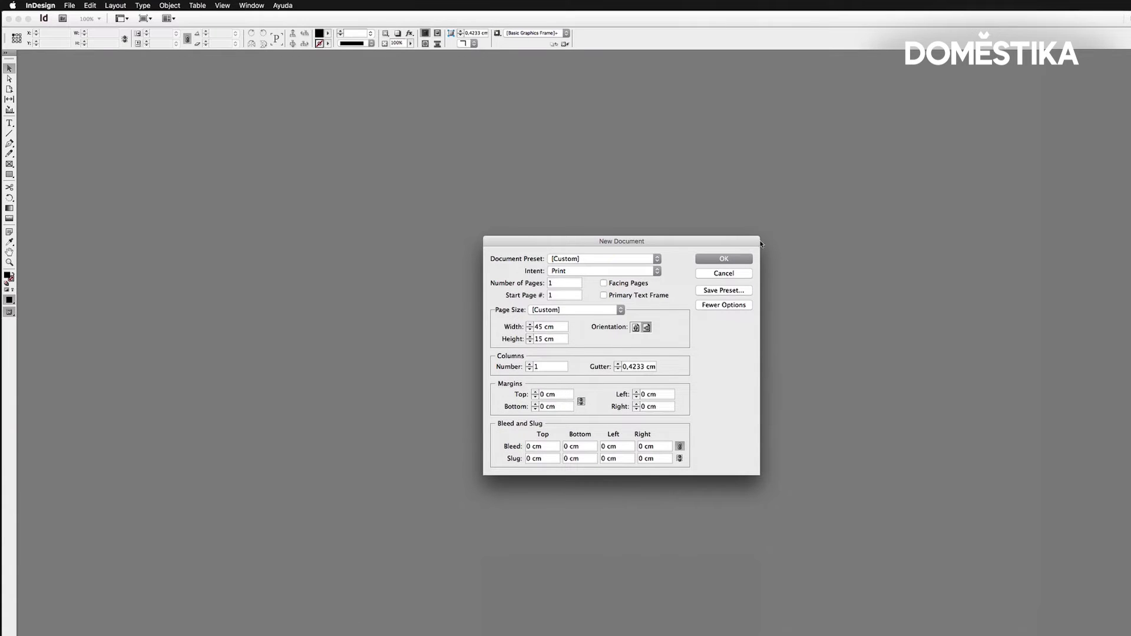
{"action": "left_click", "coordinate": [735, 262]}
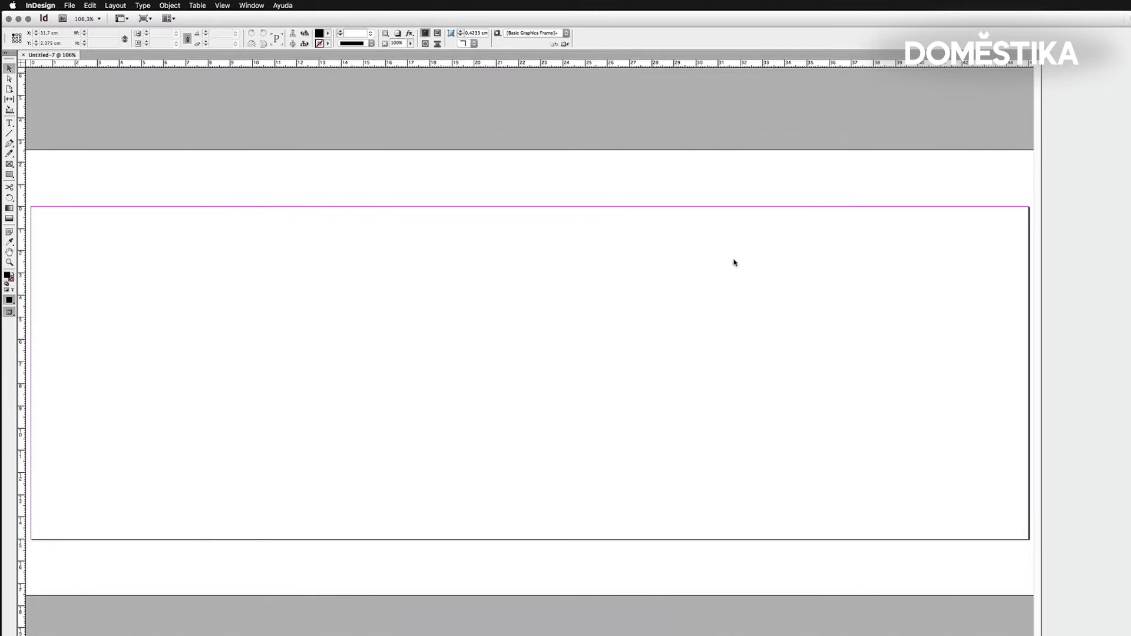
{"action": "key", "text": "super+1"}
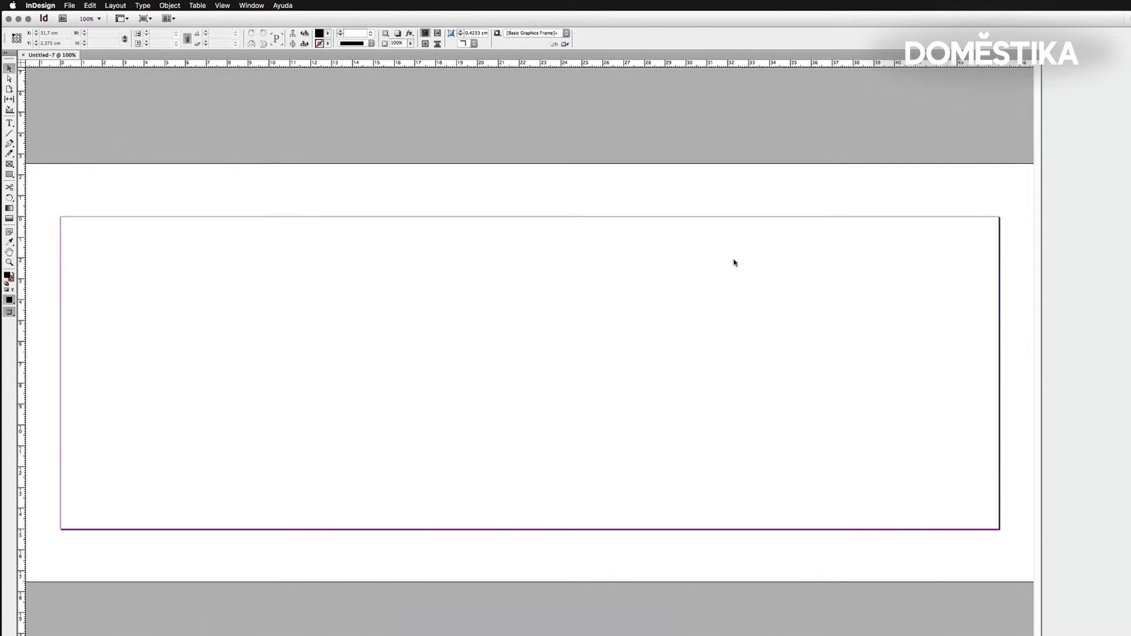
- Switch to Finder and open the CMYK folder on the desktop in column view
{"action": "key", "text": "super+Tab"}
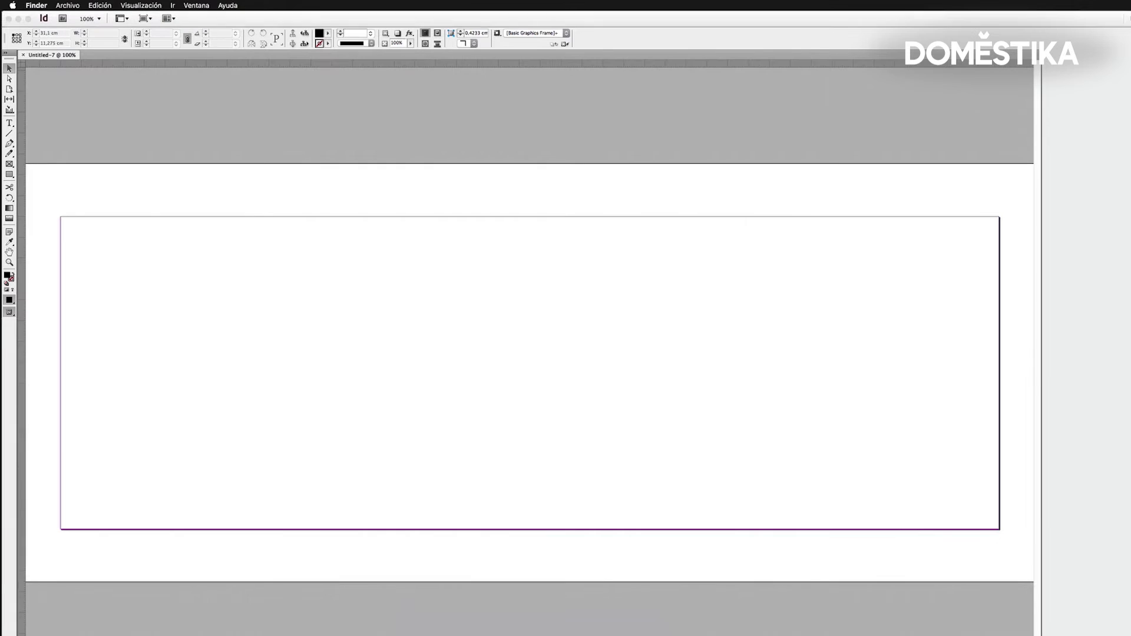
{"action": "key", "text": "super+n"}
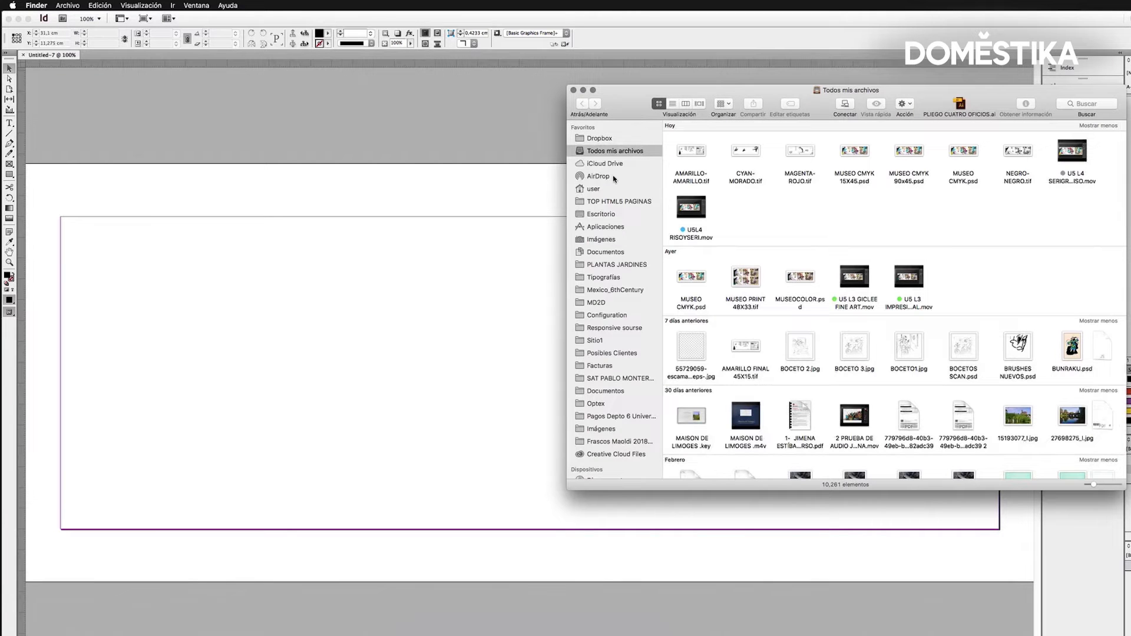
{"action": "left_click", "coordinate": [610, 212]}
{"action": "left_click", "coordinate": [709, 126]}
{"action": "key", "text": "super+3"}
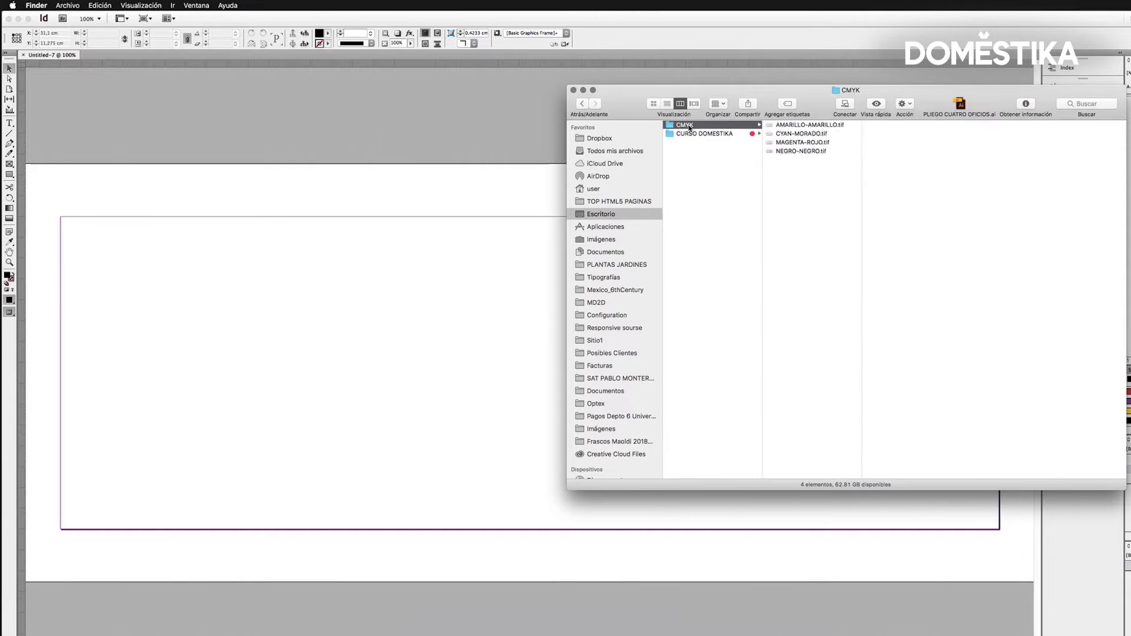
- Bring AMARILLO-AMARILLO.tif into the InDesign document and place it at the page's upper-left corner
{"action": "key", "text": "super+a"}
{"action": "left_click_drag", "start_coordinate": [835, 133], "coordinate": [283, 340]}
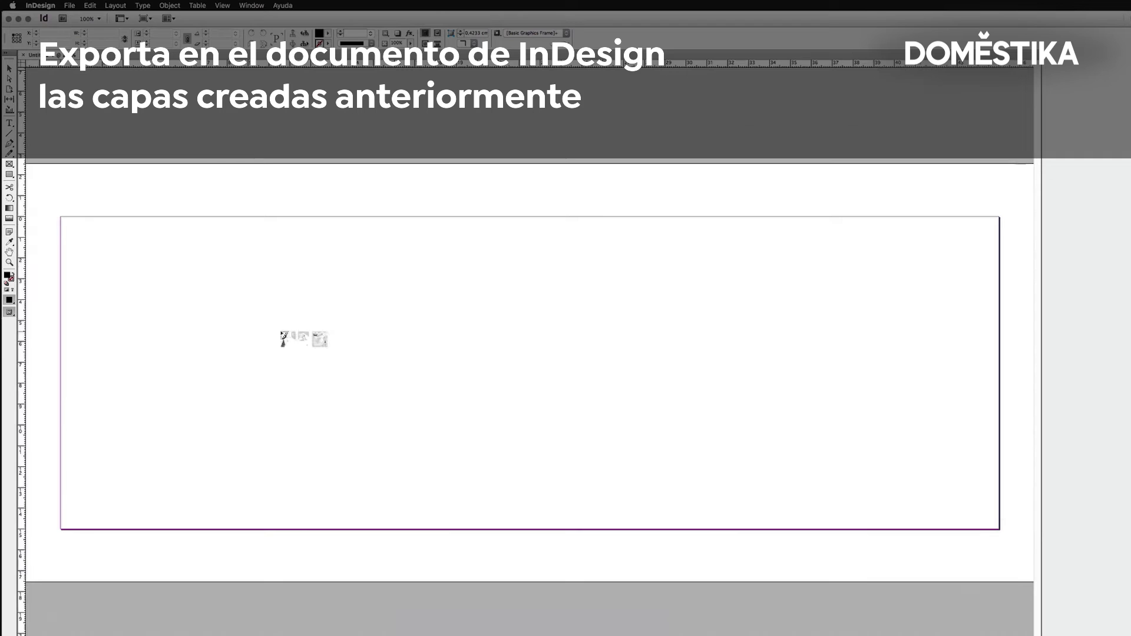
{"action": "left_click", "coordinate": [61, 218]}
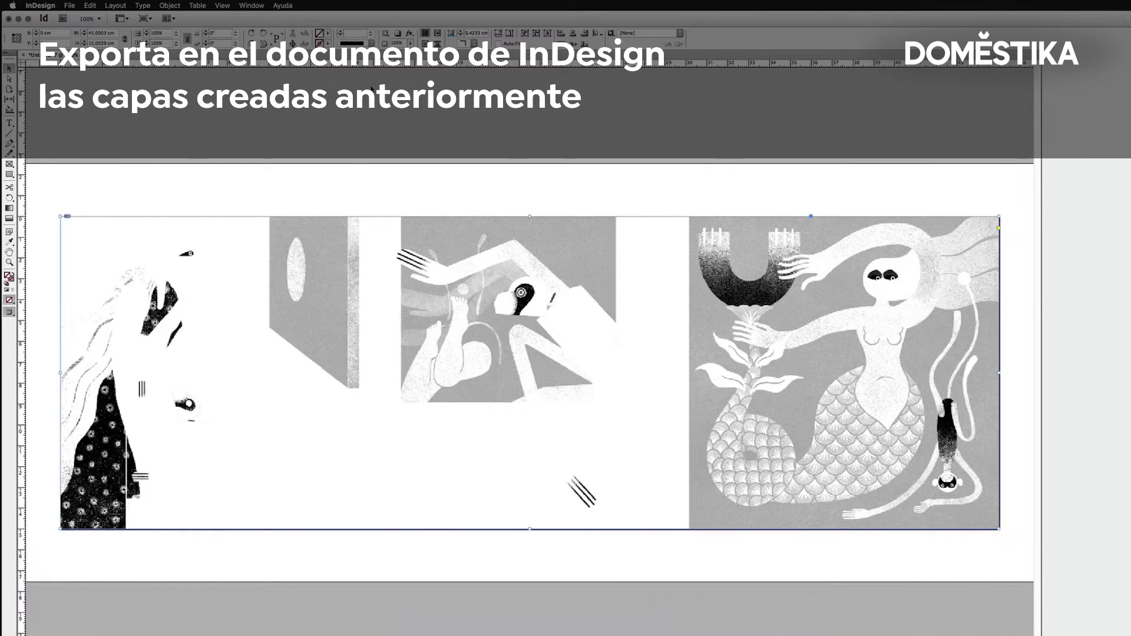
- Look through the fill swatches for the placed image and view the New Color Swatch settings without changing any values
{"action": "left_click", "coordinate": [327, 35]}
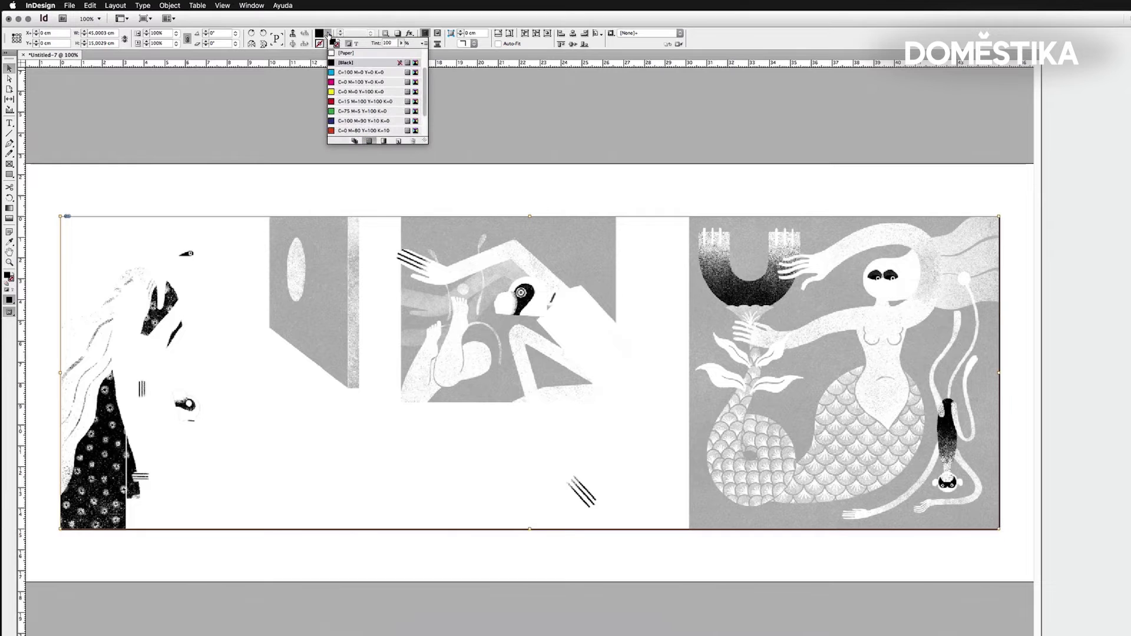
{"action": "scroll", "coordinate": [354, 115], "scroll_direction": "down", "scroll_amount": 3}
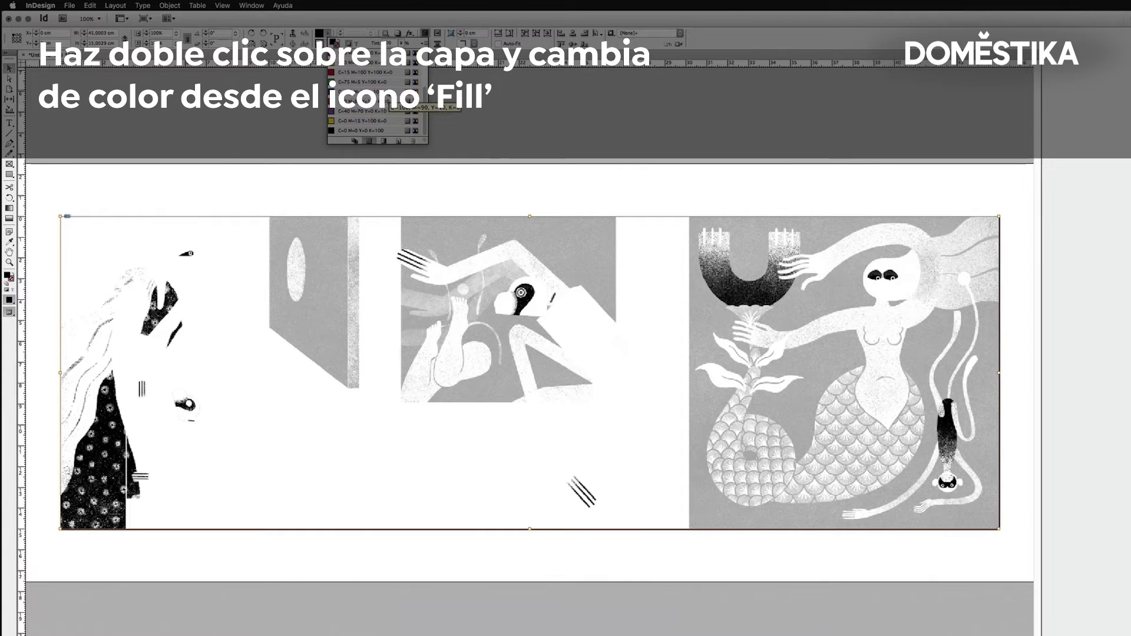
{"action": "left_click", "coordinate": [424, 42]}
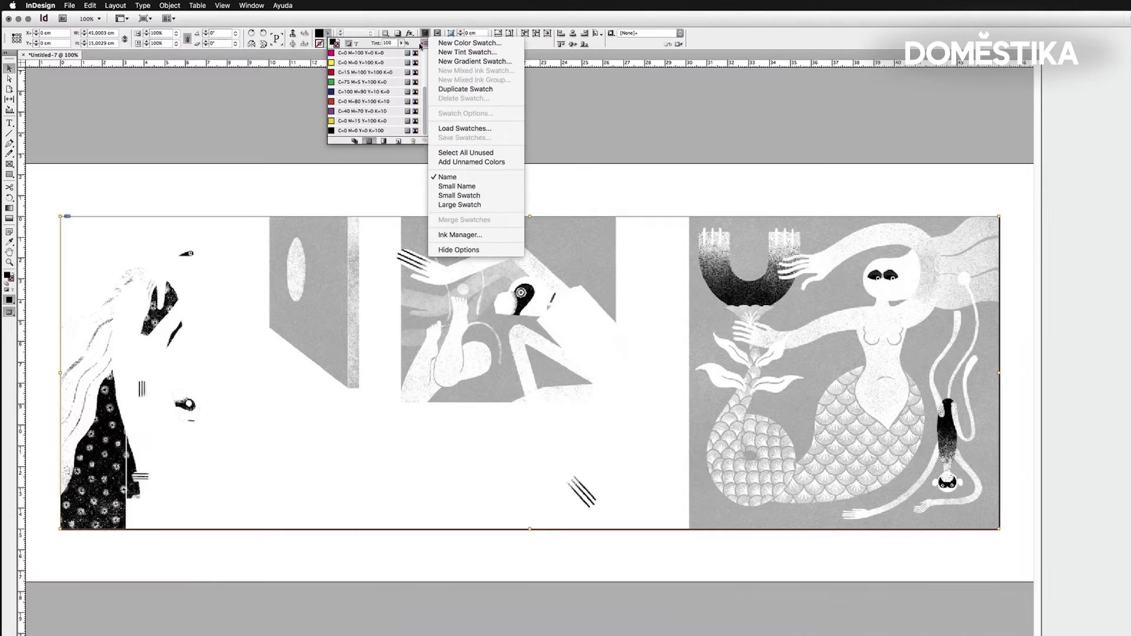
{"action": "left_click", "coordinate": [425, 44]}
{"action": "left_click", "coordinate": [422, 45]}
{"action": "left_click", "coordinate": [462, 41]}
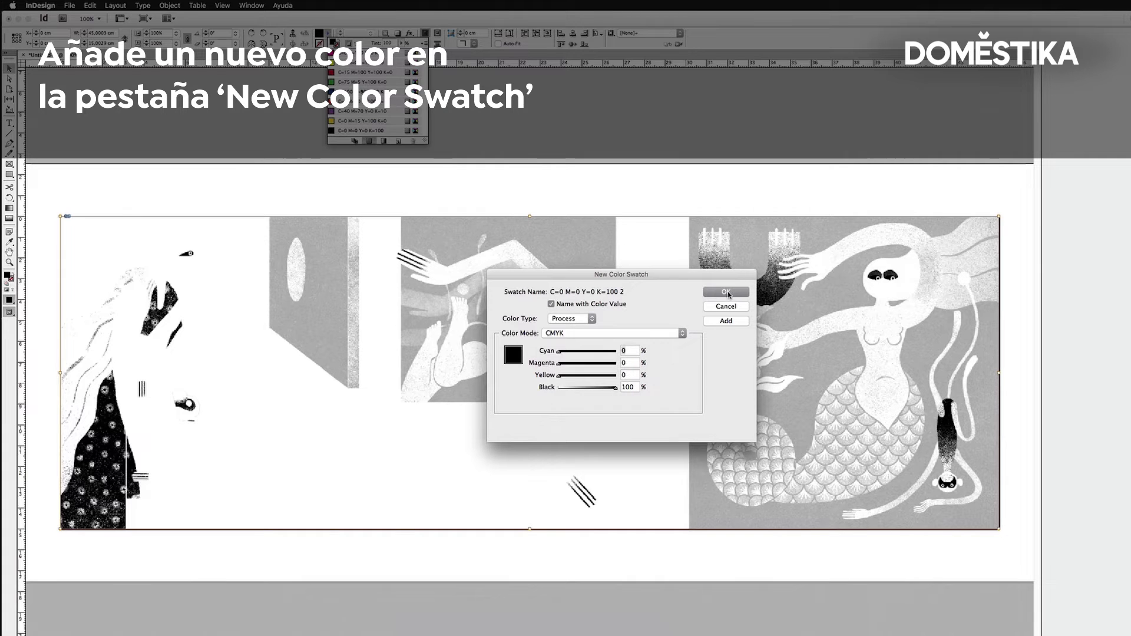
{"action": "left_click", "coordinate": [726, 293]}
- Colour the yellow separation's image with the C=0 M=15 Y=100 K=0 swatch and deselect it
{"action": "scroll", "coordinate": [421, 102], "scroll_direction": "up", "scroll_amount": 3}
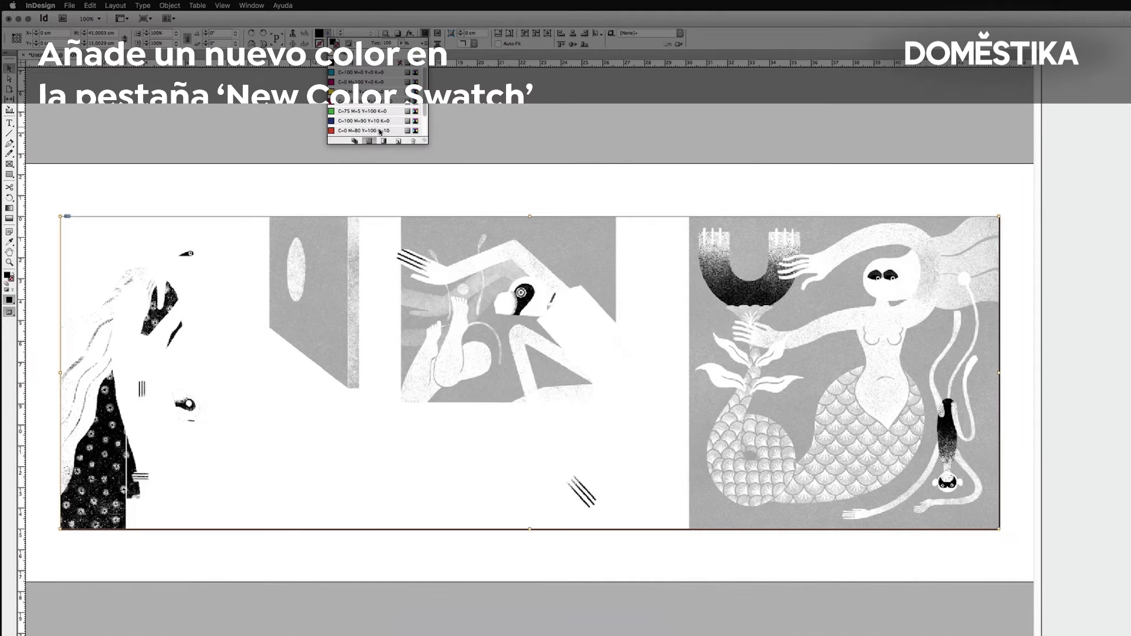
{"action": "scroll", "coordinate": [421, 101], "scroll_direction": "down", "scroll_amount": 3}
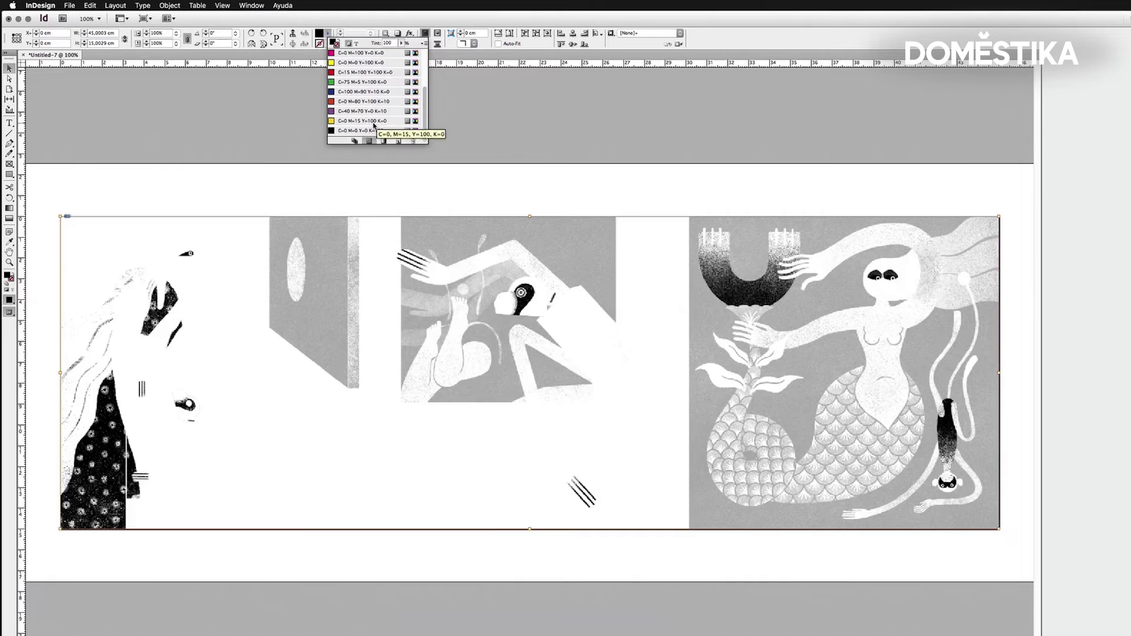
{"action": "left_click", "coordinate": [374, 120]}
{"action": "left_click", "coordinate": [525, 177]}
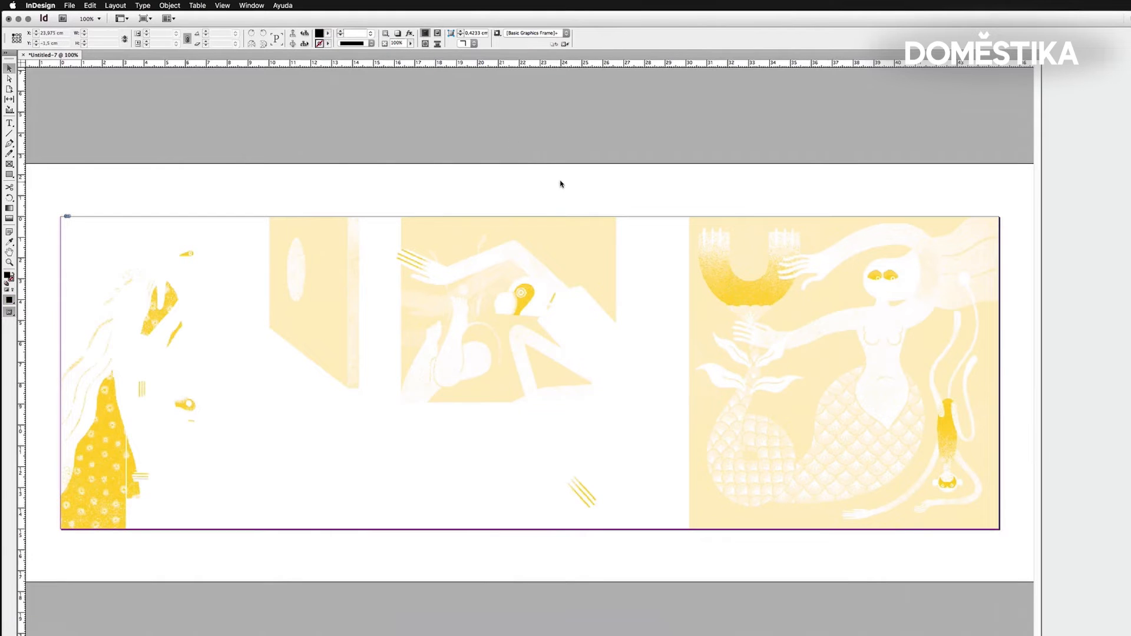
- Bring CYAN-MORADO.tif from the CMYK folder in Finder into InDesign, placing it at the page's upper-left corner
{"action": "key", "text": "super+Tab"}
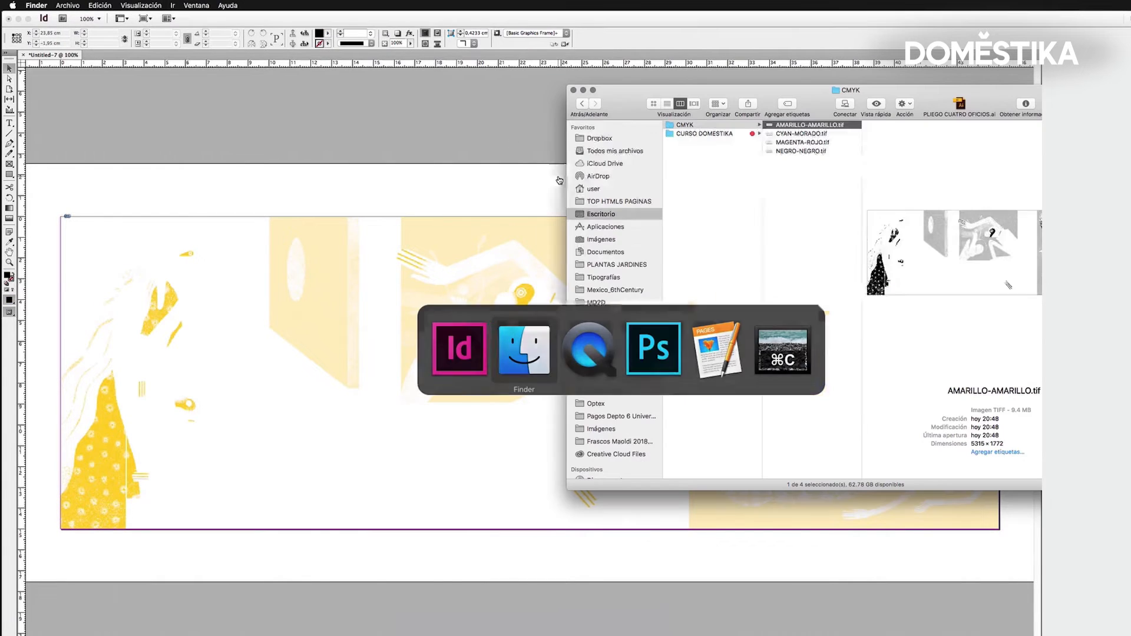
{"action": "left_click", "coordinate": [789, 134]}
{"action": "left_click_drag", "start_coordinate": [794, 135], "coordinate": [371, 184]}
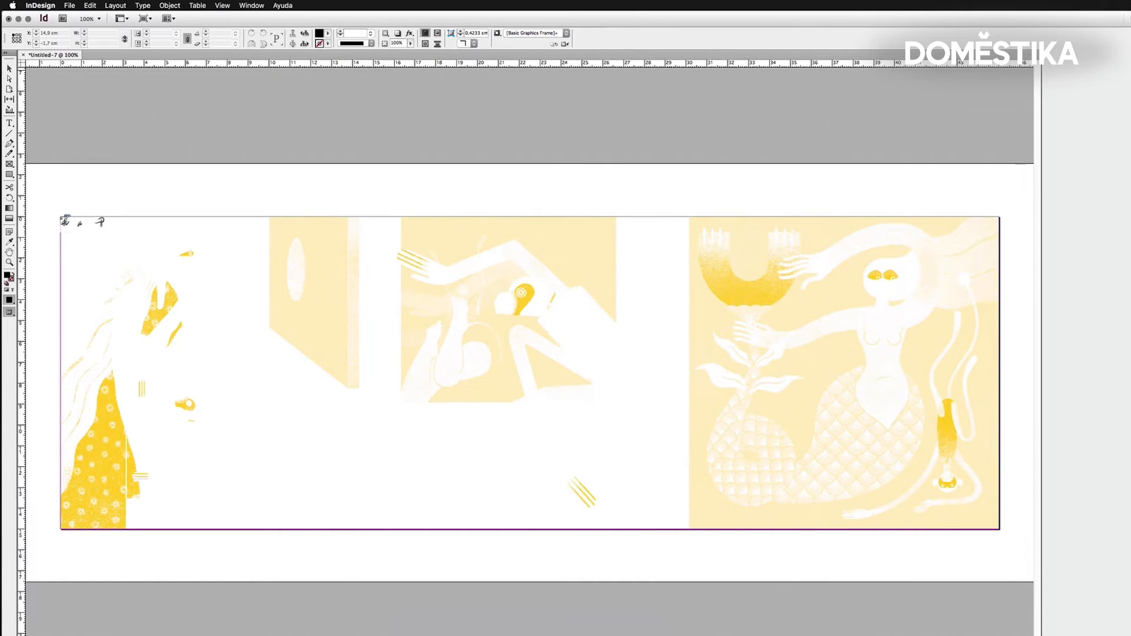
{"action": "left_click", "coordinate": [61, 217]}
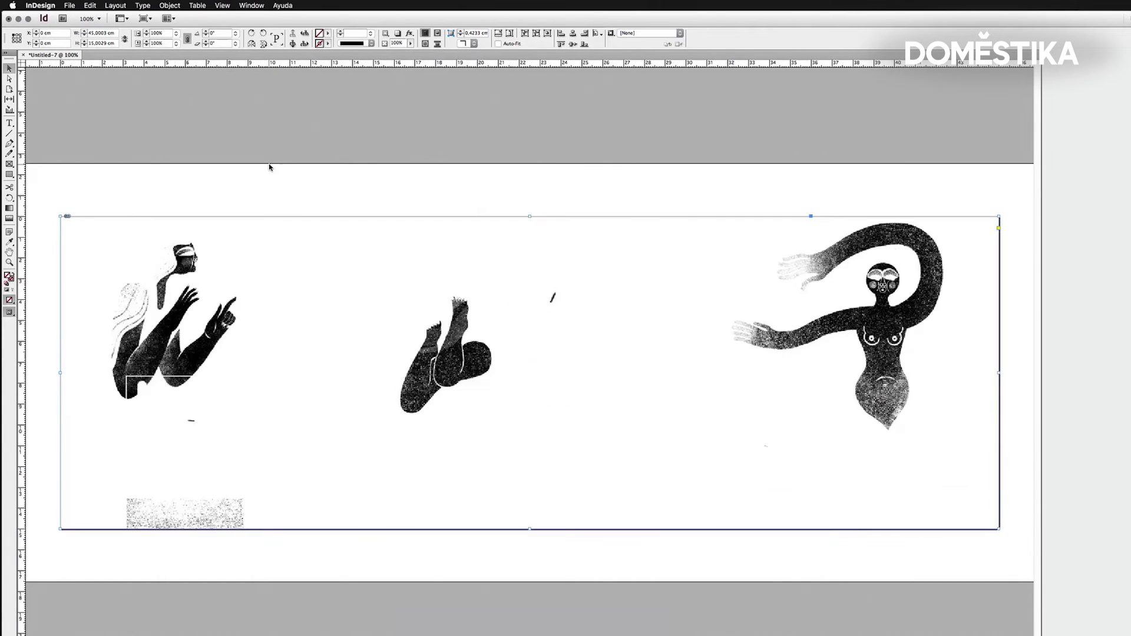
- Select the image content of the cyan separation and colour it with the C=40 M=70 Y=0 K=10 swatch
{"action": "left_click", "coordinate": [260, 195]}
{"action": "left_click", "coordinate": [224, 327]}
{"action": "left_click", "coordinate": [327, 33]}
{"action": "scroll", "coordinate": [424, 124], "scroll_direction": "down", "scroll_amount": 2}
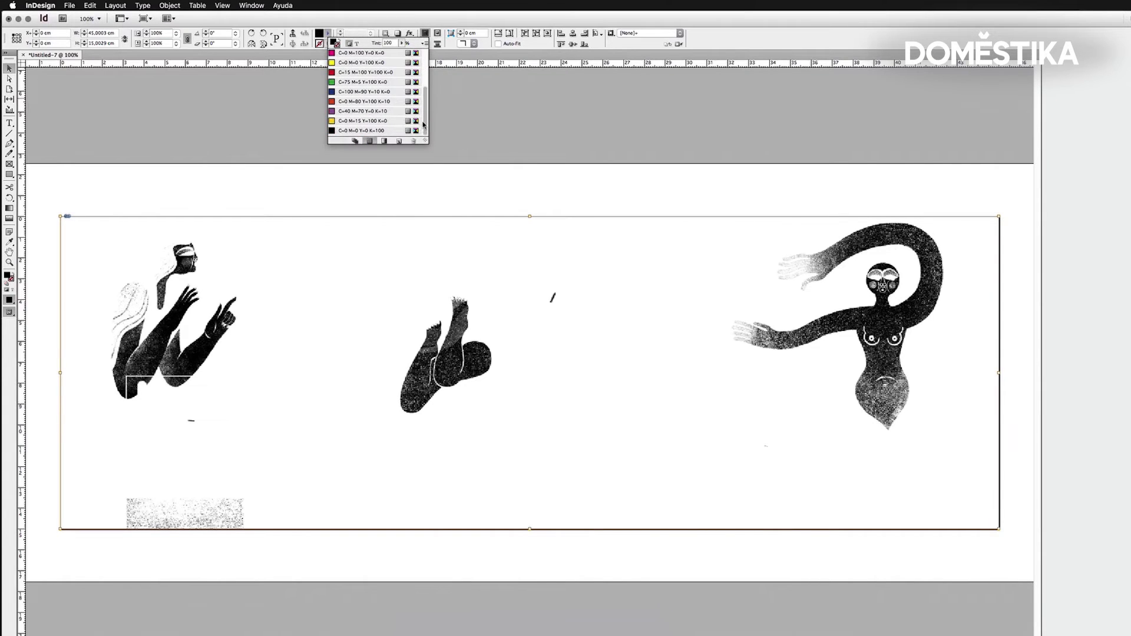
{"action": "left_click", "coordinate": [348, 112]}
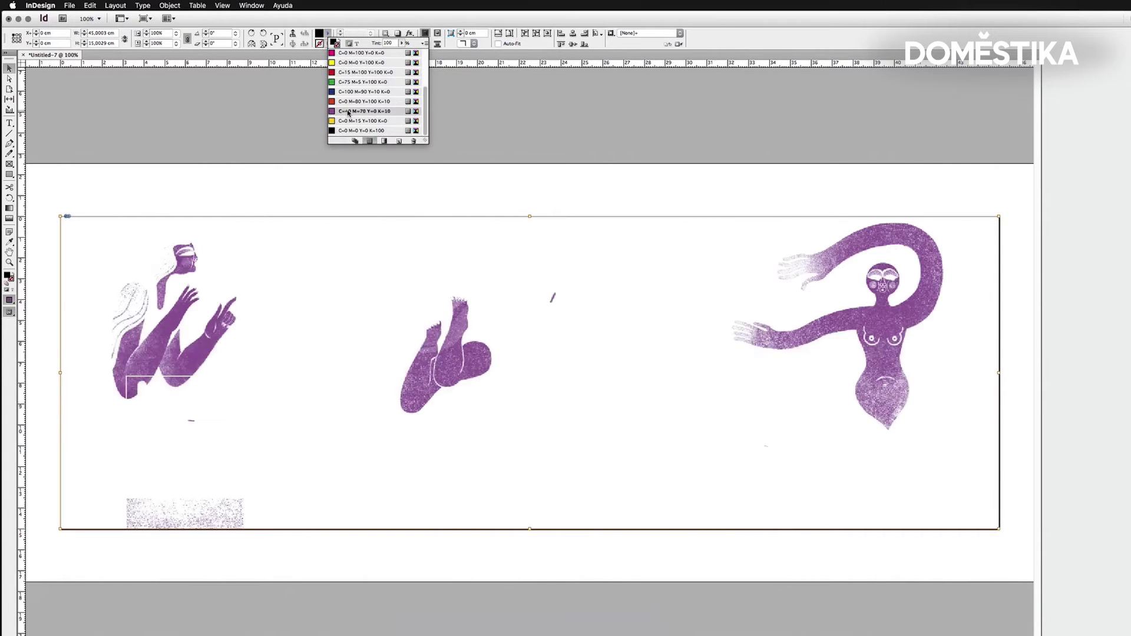
{"action": "left_click", "coordinate": [442, 184]}
- Place MAGENTA-ROJO.tif from the CMYK folder at the page's upper-left corner and colour its content C=0 M=80 Y=100 K=10
{"action": "key", "text": "super+Tab"}
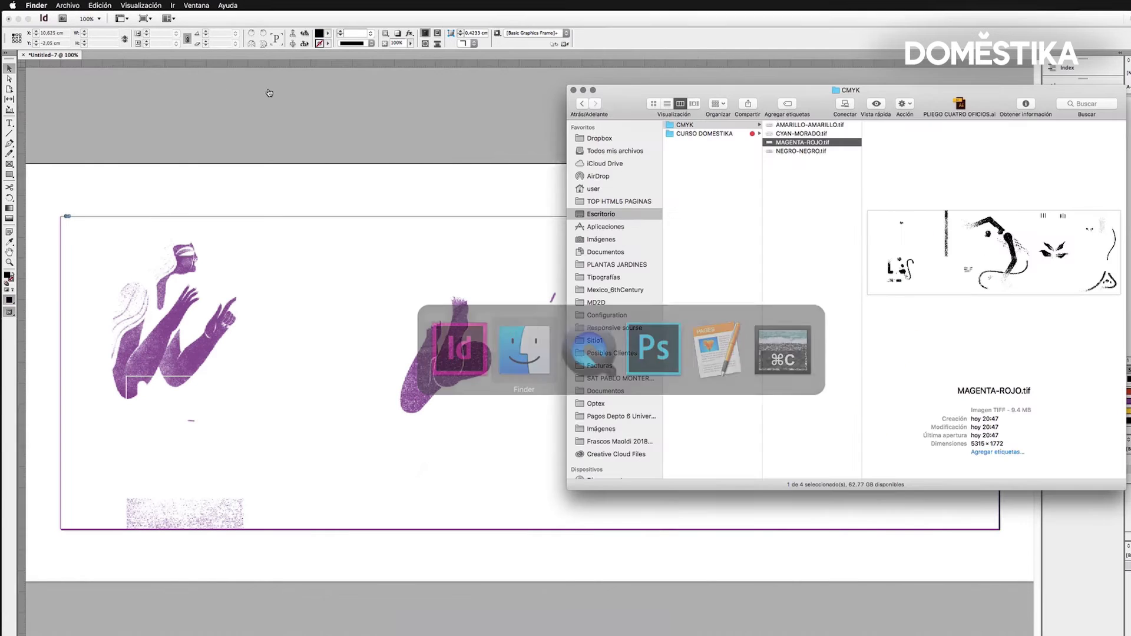
{"action": "left_click", "coordinate": [240, 195]}
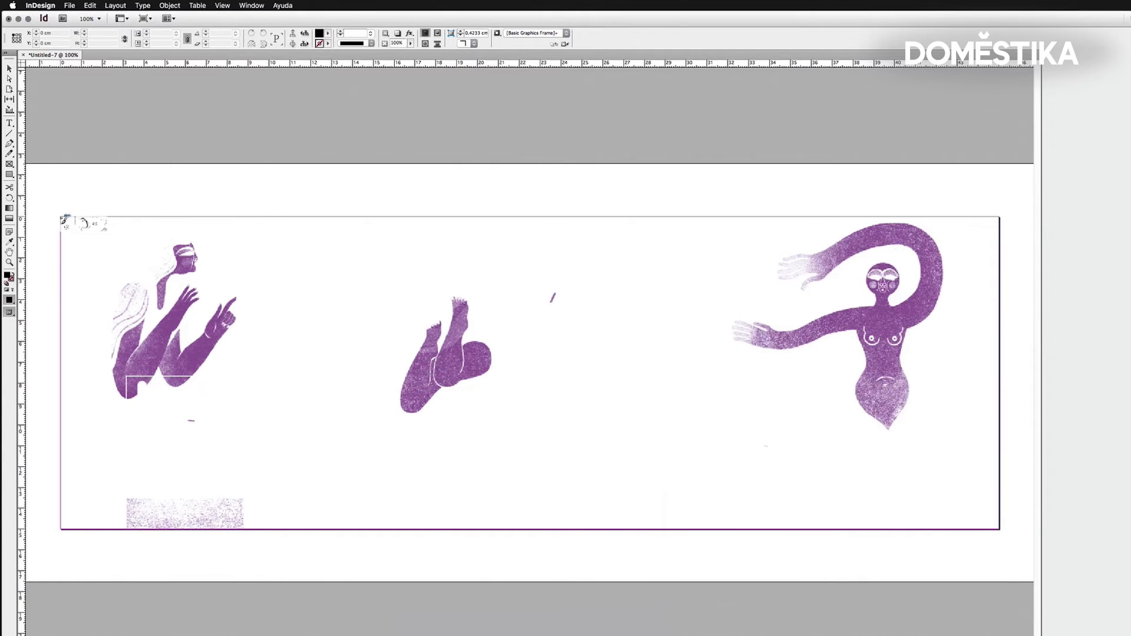
{"action": "left_click", "coordinate": [61, 218]}
{"action": "double_click", "coordinate": [501, 254]}
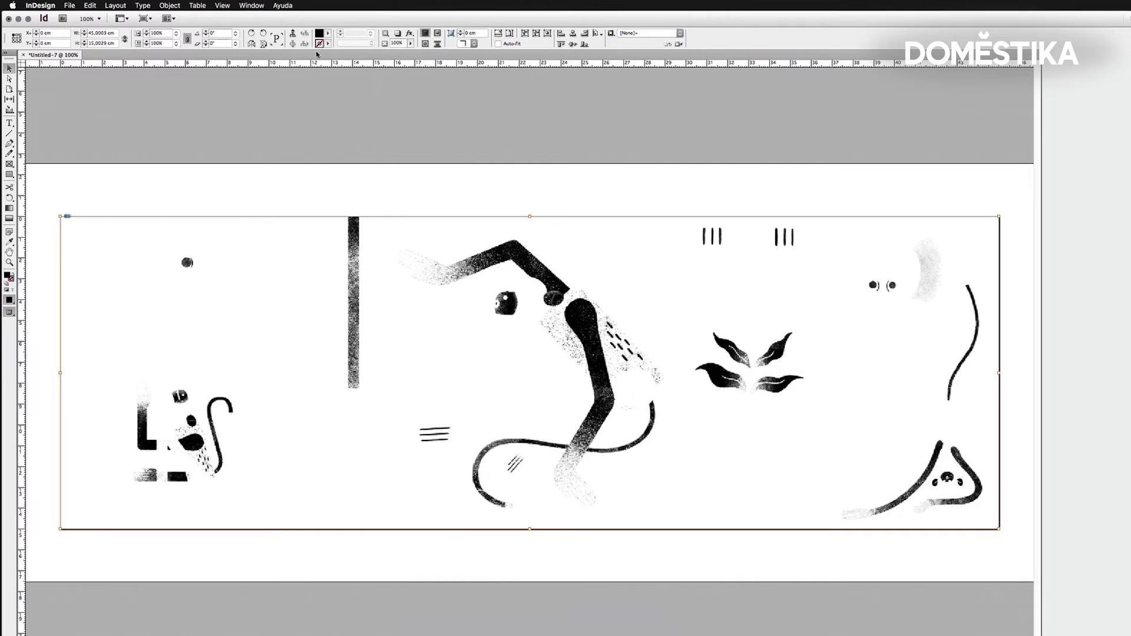
{"action": "left_click", "coordinate": [328, 35]}
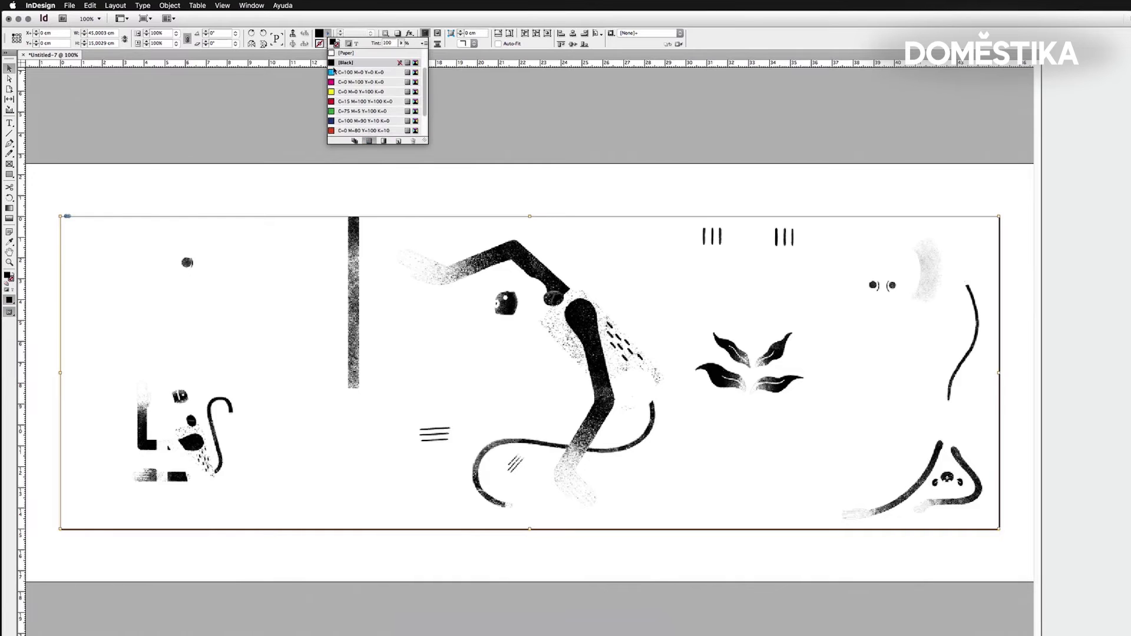
{"action": "left_click", "coordinate": [331, 132]}
- Bring NEGRO-NEGRO.tif from the CMYK folder in Finder into InDesign, placing it at the page's upper-left corner
{"action": "key", "text": "super+Tab"}
{"action": "key", "text": "super+Tab"}
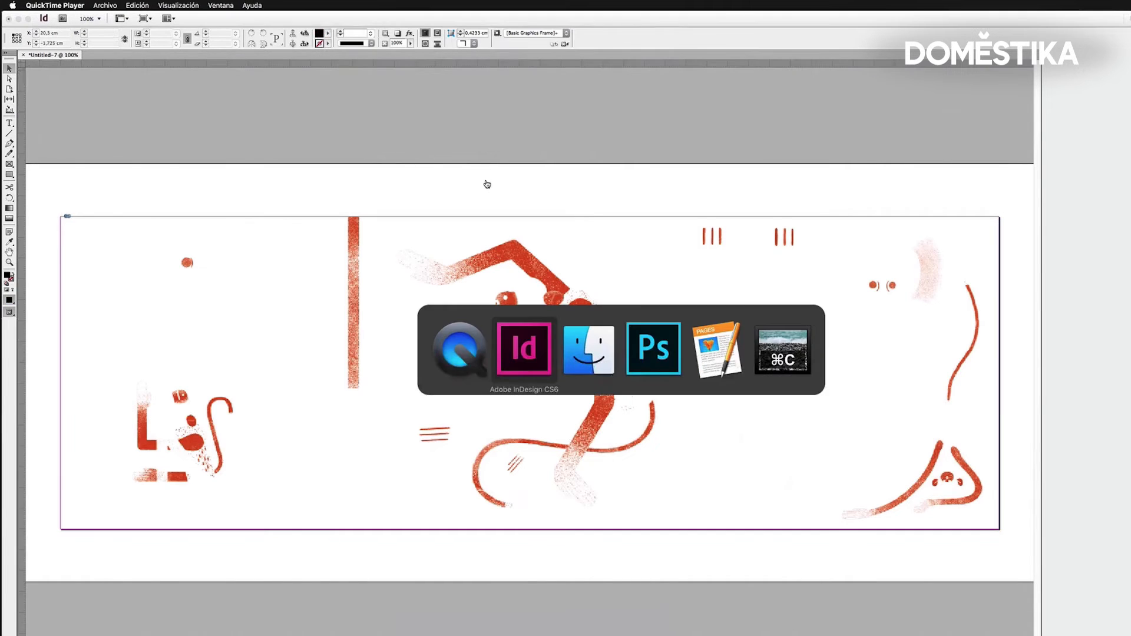
{"action": "left_click", "coordinate": [803, 151]}
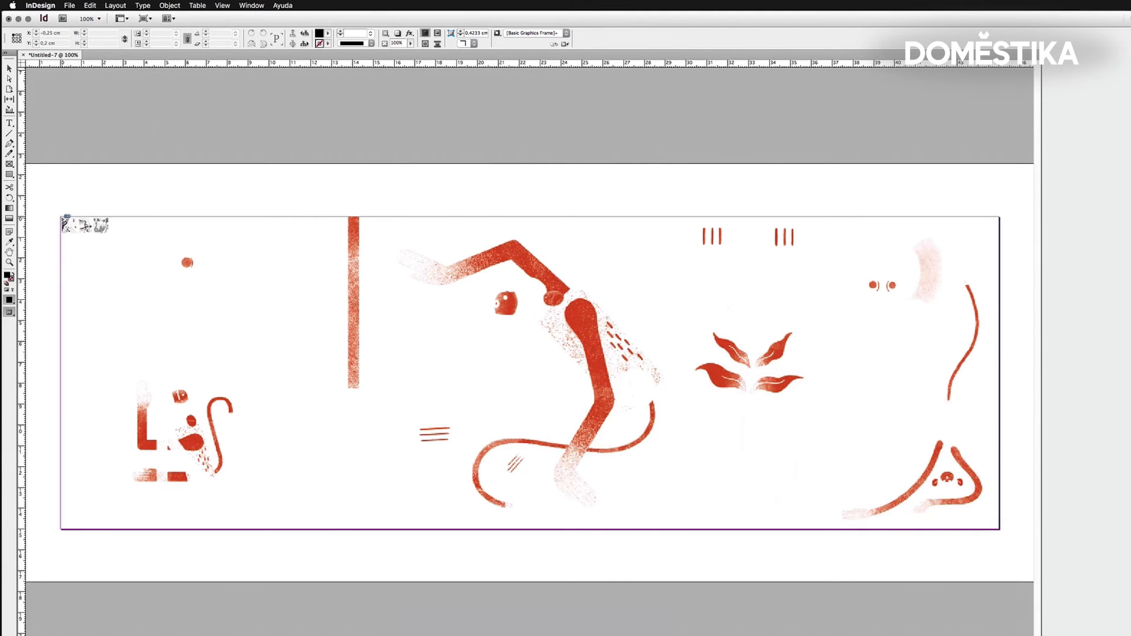
{"action": "left_click", "coordinate": [65, 219]}
- Colour the black separation's image content with the C=0 M=0 Y=0 K=100 swatch and deselect it
{"action": "left_click", "coordinate": [530, 372]}
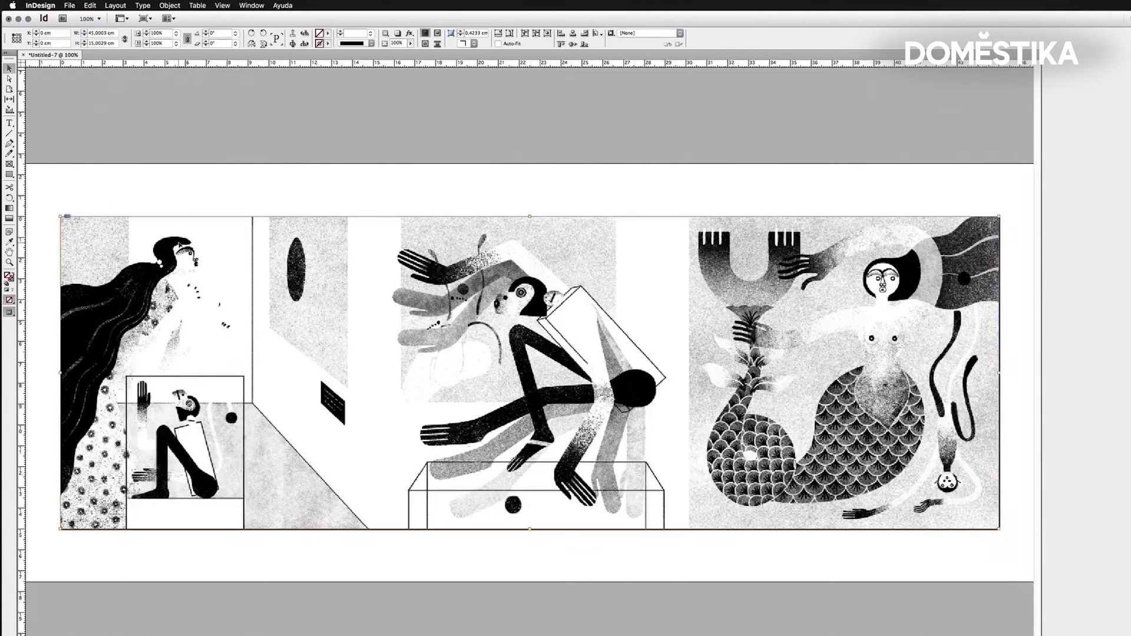
{"action": "left_click", "coordinate": [327, 37]}
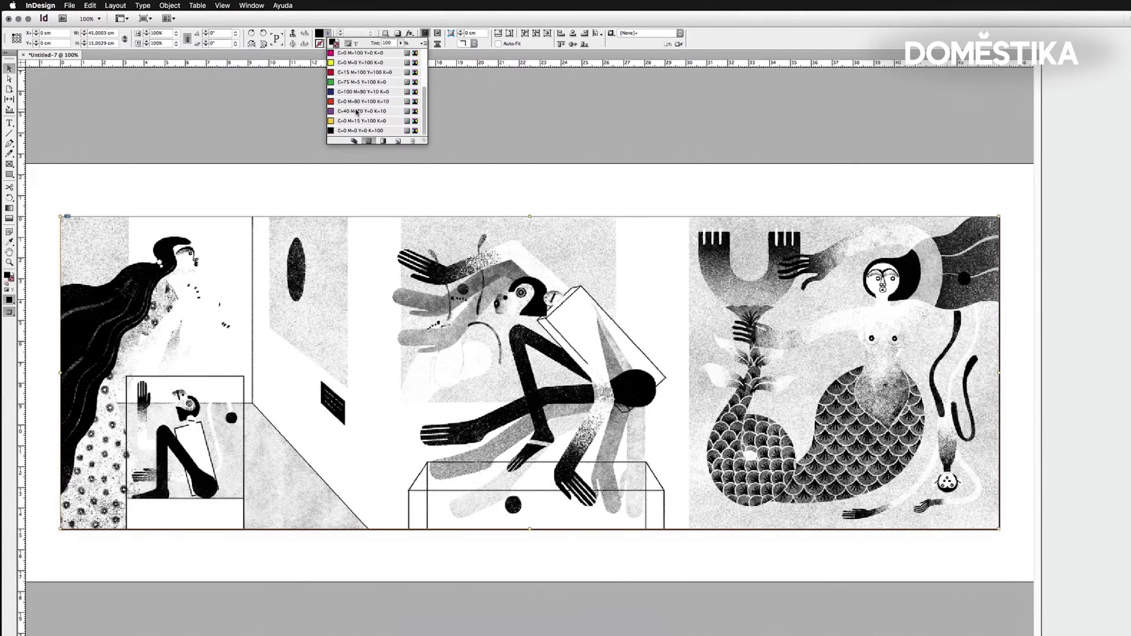
{"action": "left_click", "coordinate": [382, 130]}
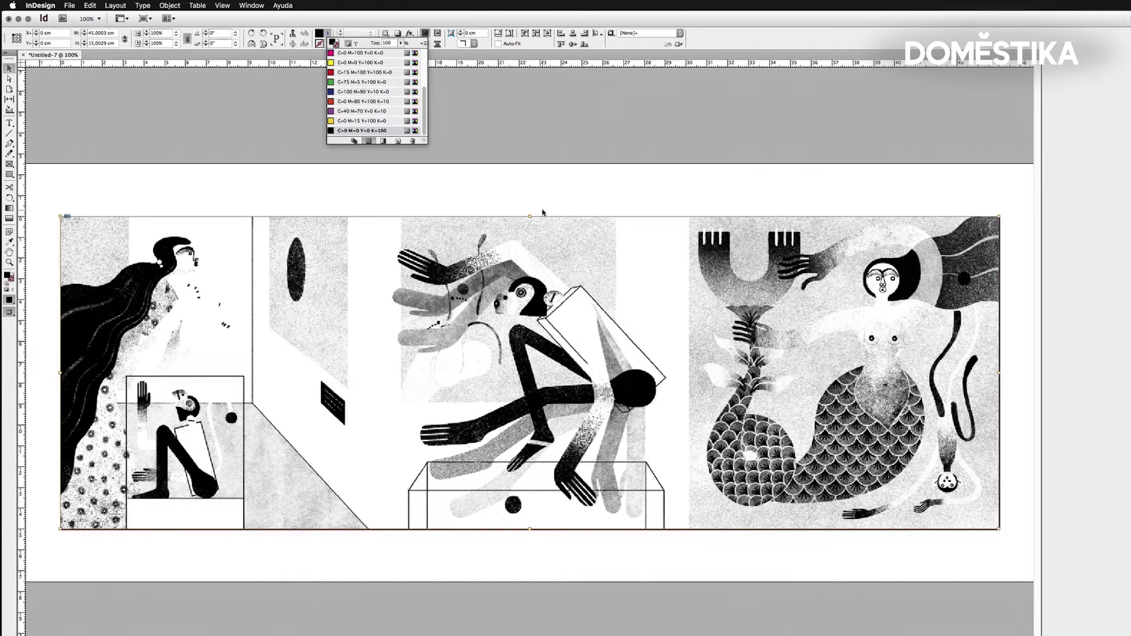
{"action": "left_click", "coordinate": [502, 175]}
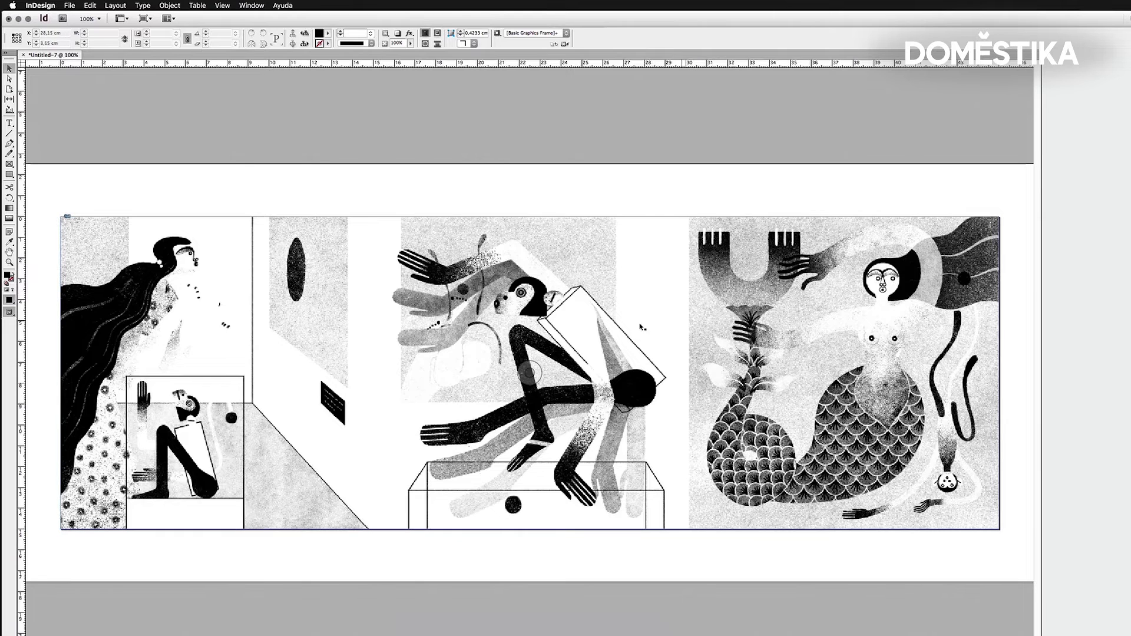
- Select all the stacked separations, set their transparency blending mode to Multiply, and turn on Overprint Preview
{"action": "left_click_drag", "start_coordinate": [197, 176], "coordinate": [532, 486]}
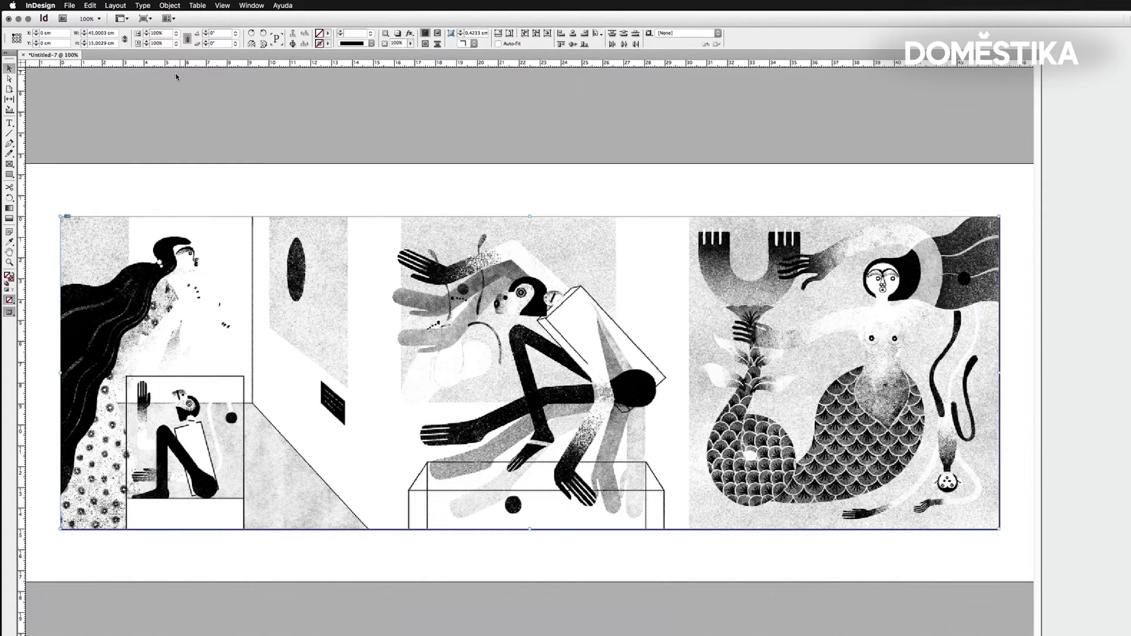
{"action": "left_click", "coordinate": [169, 5]}
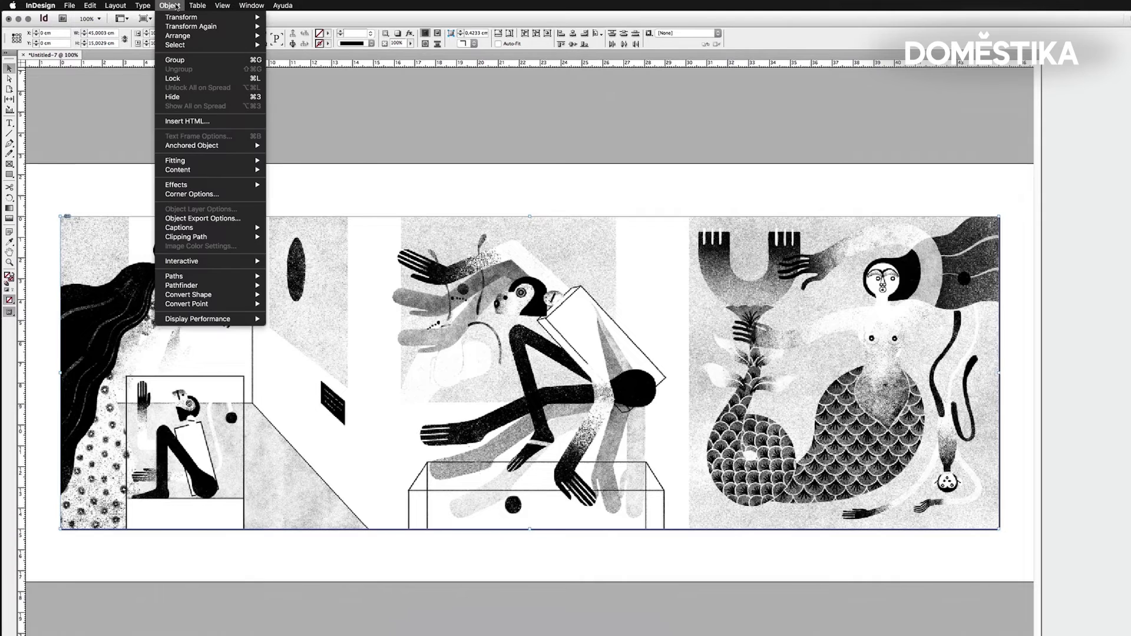
{"action": "mouse_move", "coordinate": [198, 185]}
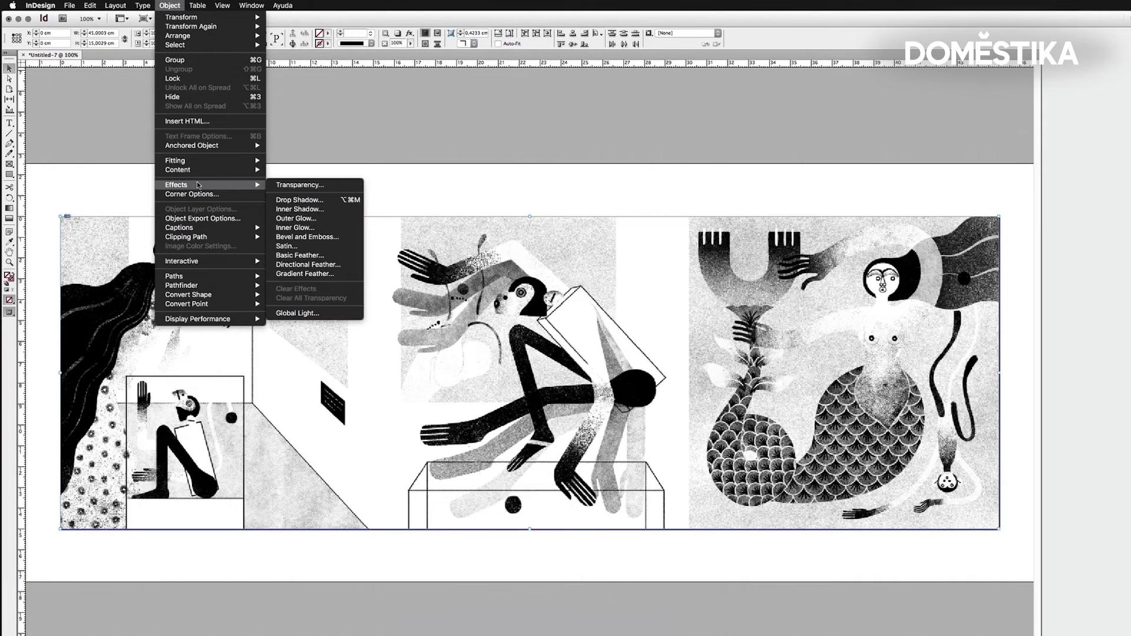
{"action": "left_click", "coordinate": [304, 186]}
{"action": "left_click", "coordinate": [780, 111]}
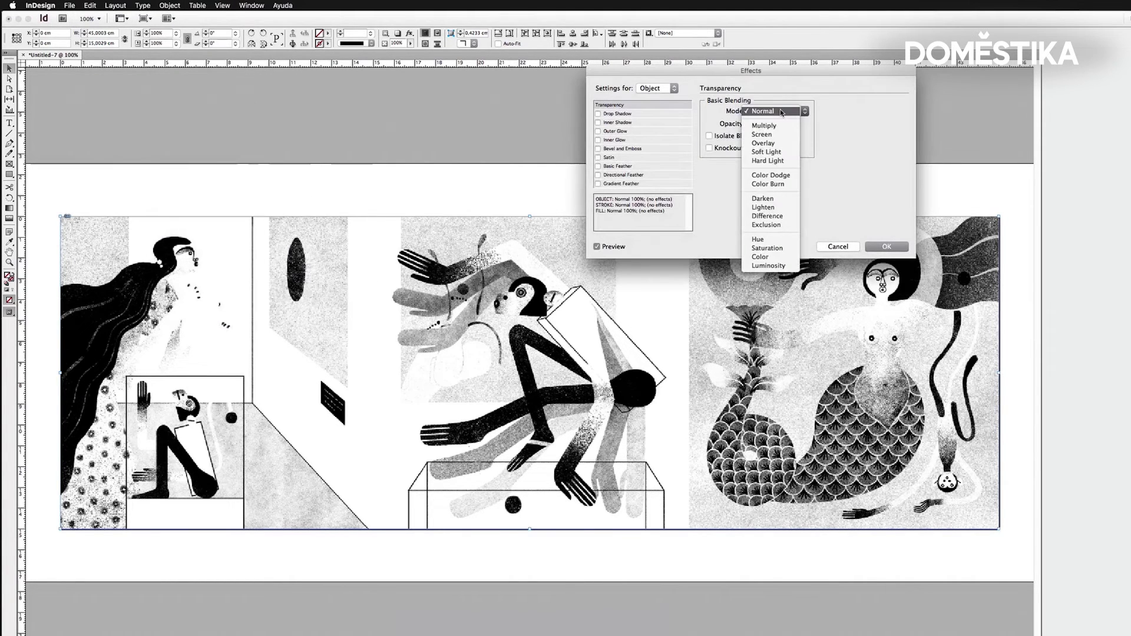
{"action": "left_click", "coordinate": [765, 125]}
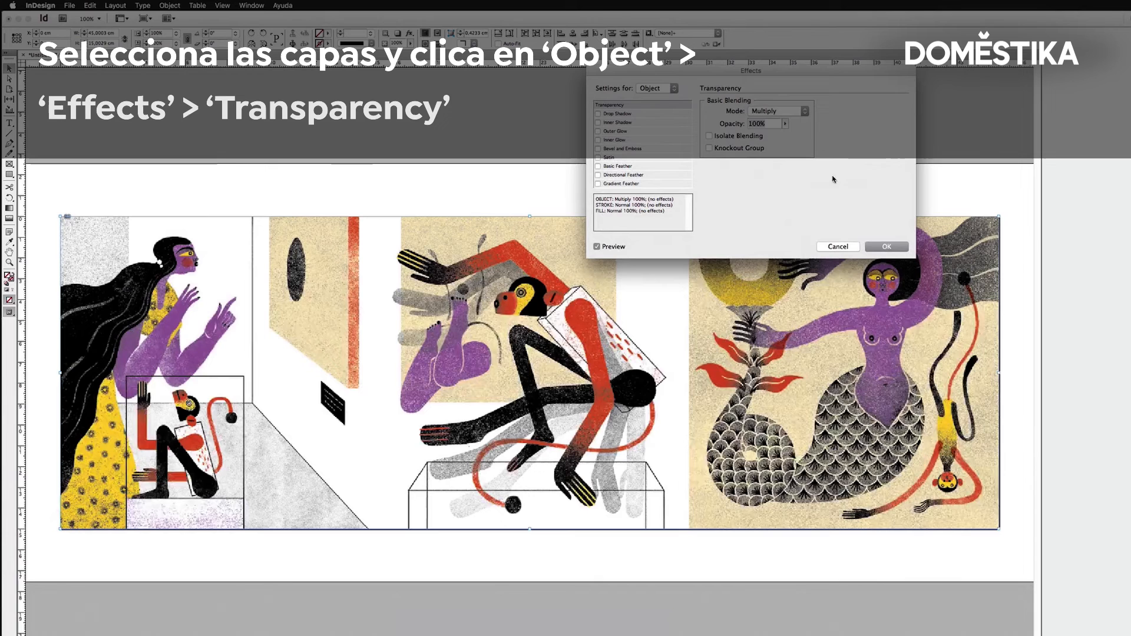
{"action": "left_click", "coordinate": [891, 250]}
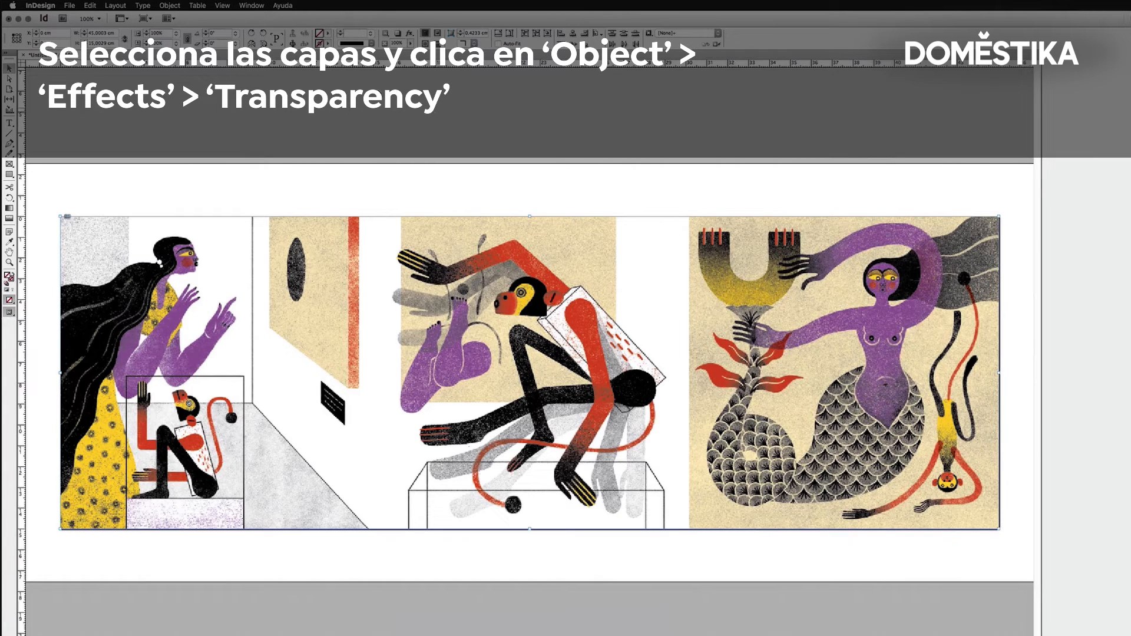
{"action": "left_click", "coordinate": [250, 7]}
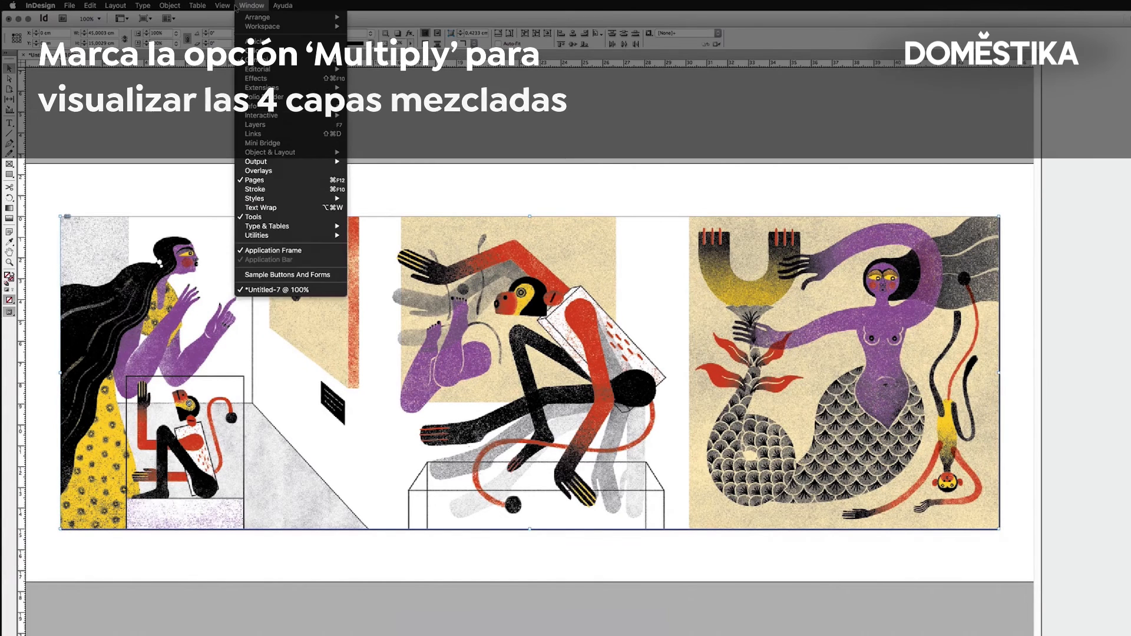
{"action": "left_click", "coordinate": [228, 18]}
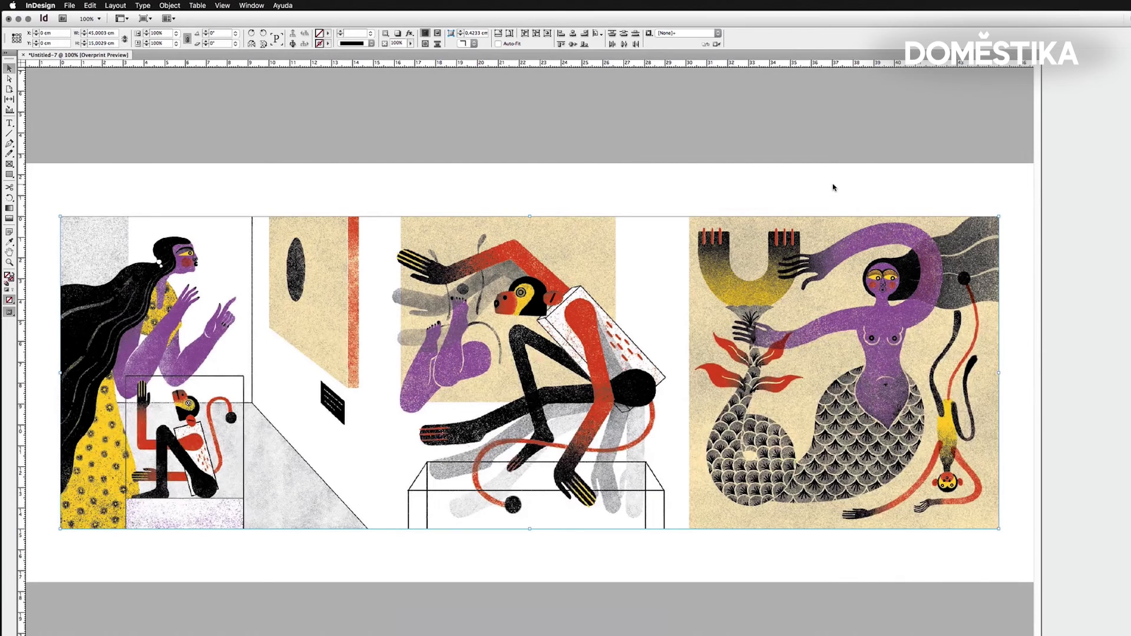
- Check in the view options that Overprint Preview is enabled for the combined illustration
{"action": "key", "text": "z"}
{"action": "left_click", "coordinate": [224, 6]}
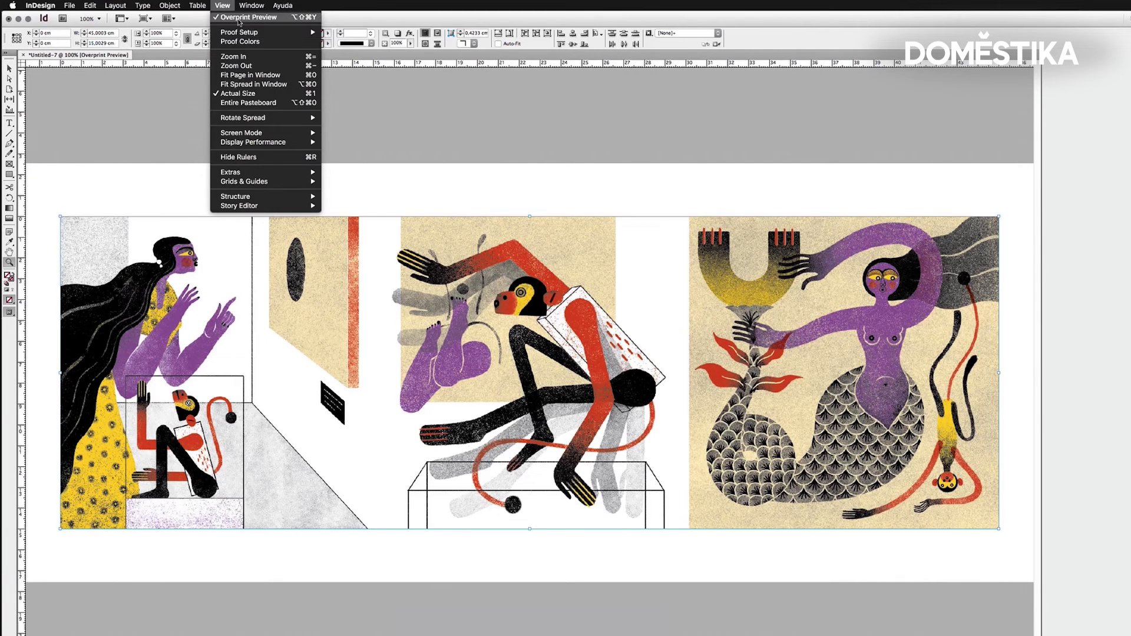
{"action": "left_click", "coordinate": [238, 17]}
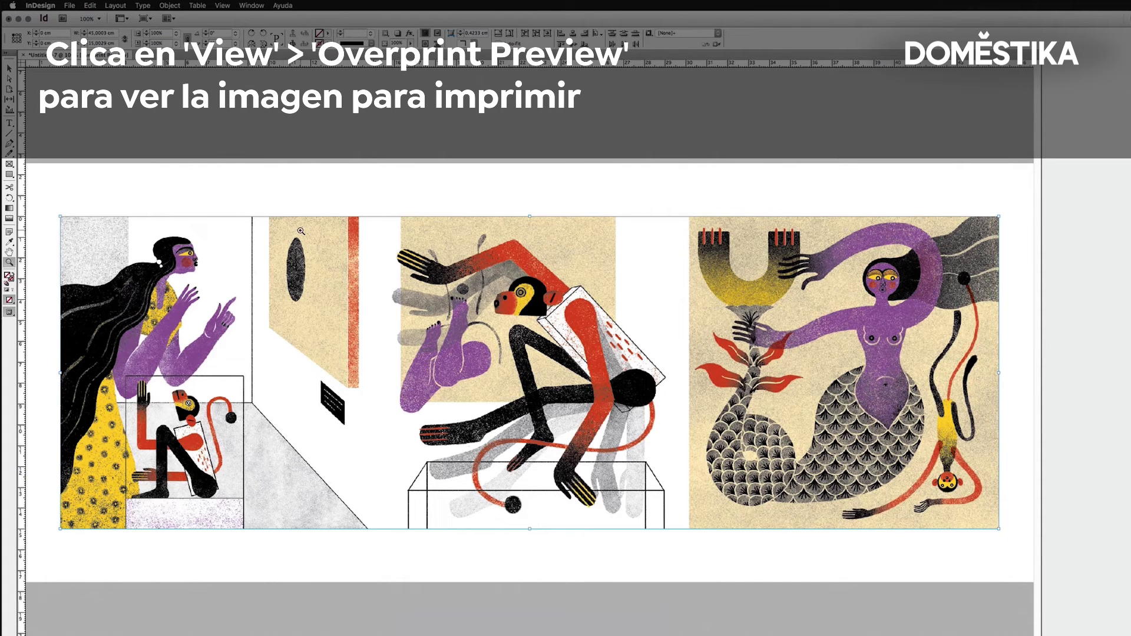
- Export the document to the CMYK folder as MUESTRA DE COLOR.pdf in Adobe PDF (Interactive) format and close the resulting PDF
{"action": "left_click", "coordinate": [70, 5]}
{"action": "left_click", "coordinate": [83, 174]}
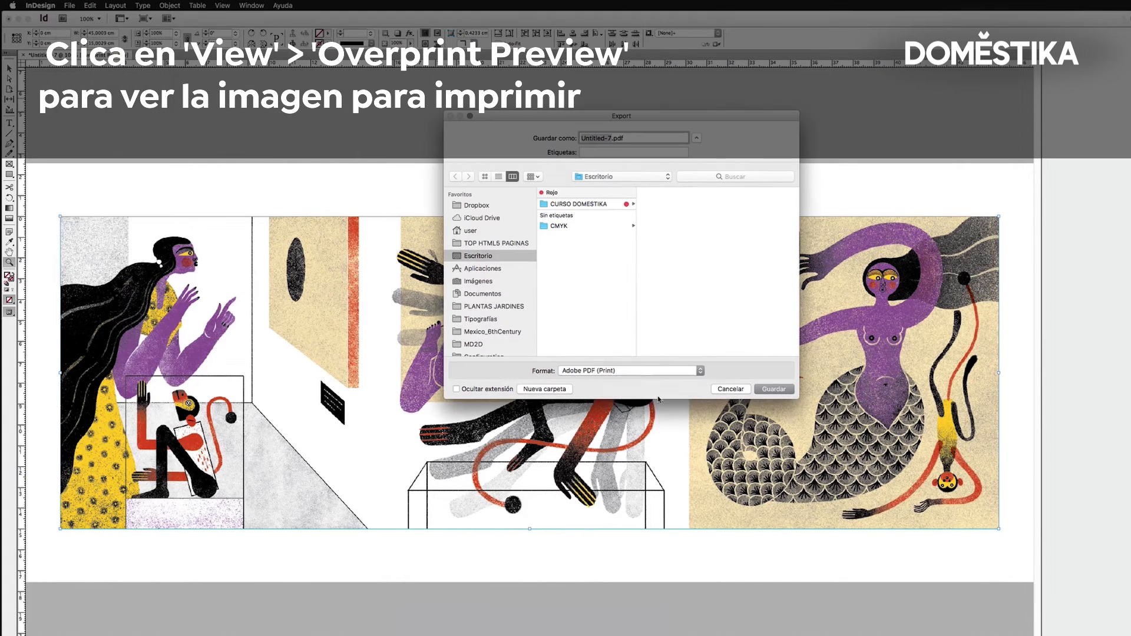
{"action": "left_click", "coordinate": [631, 372]}
{"action": "left_click", "coordinate": [624, 361]}
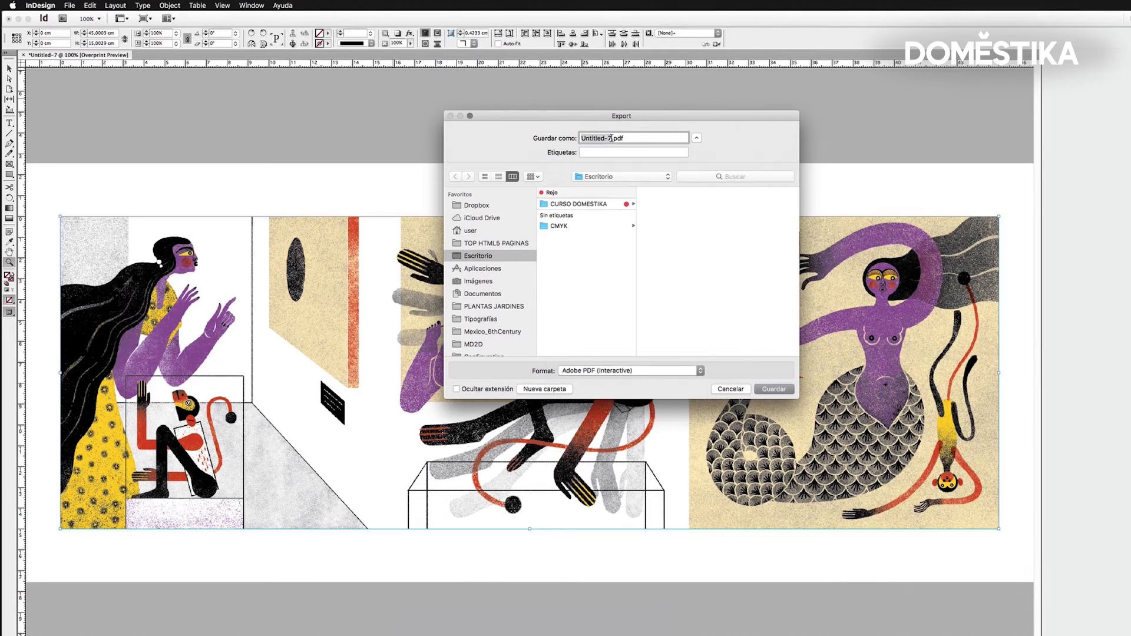
{"action": "type", "text": "MUESTRA"}
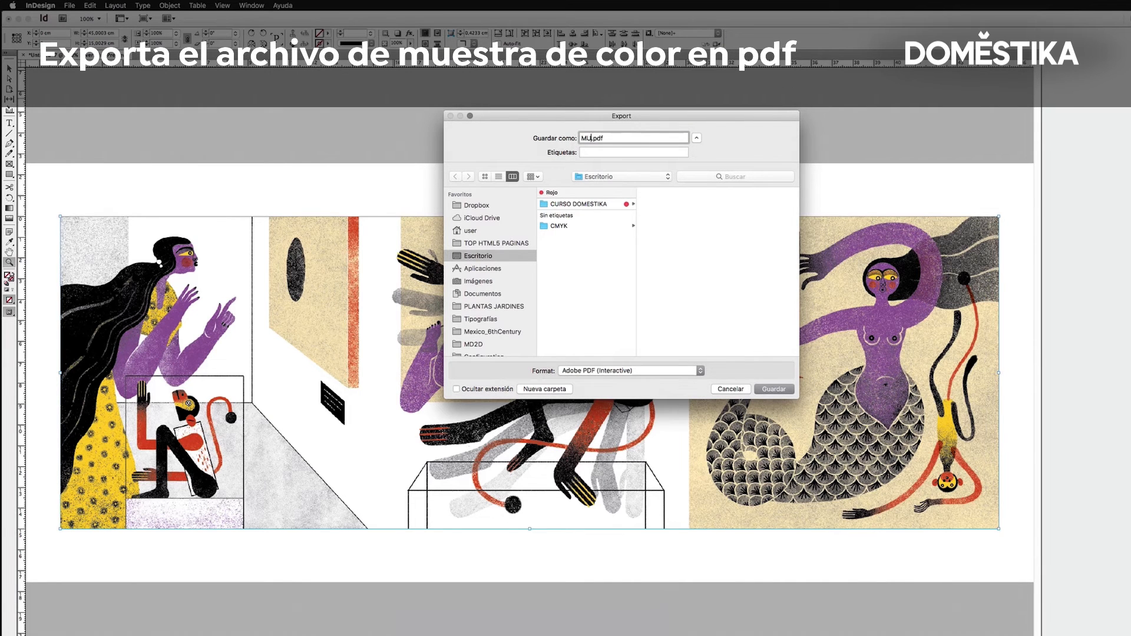
{"action": "type", "text": " DE COL"}
{"action": "left_click", "coordinate": [569, 226]}
{"action": "left_click", "coordinate": [786, 388]}
{"action": "key", "text": "Return"}
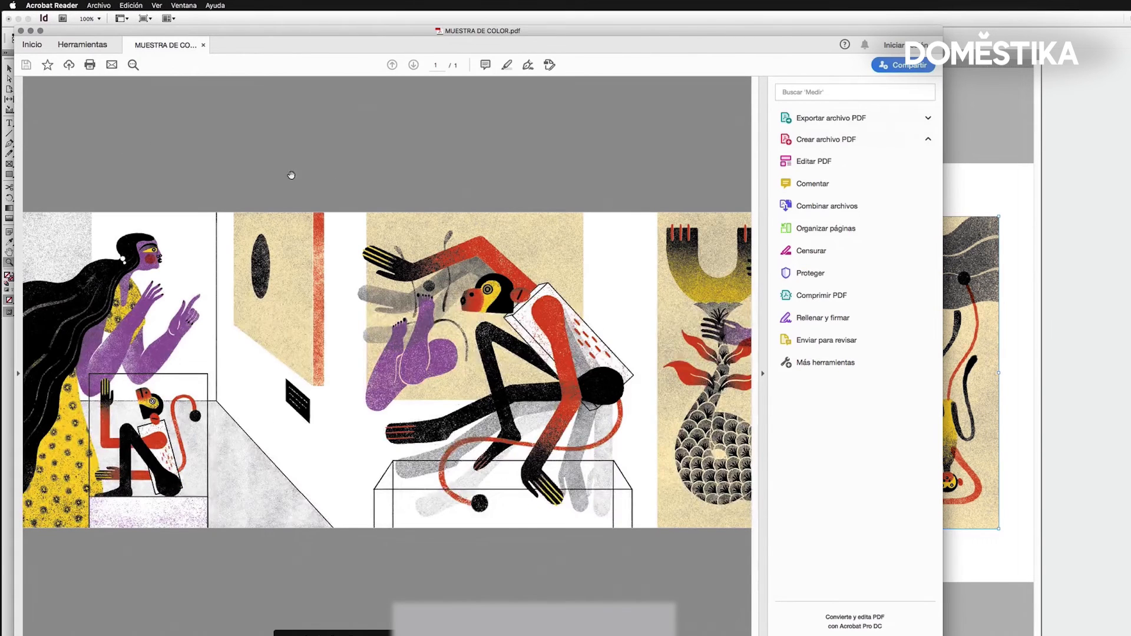
{"action": "left_click", "coordinate": [21, 31]}
- Export a print version to the CMYK folder as MUESTRA DE COLOR-PRINT.pdf in Adobe PDF (Print) format with the High Quality Print preset
{"action": "left_click", "coordinate": [70, 5]}
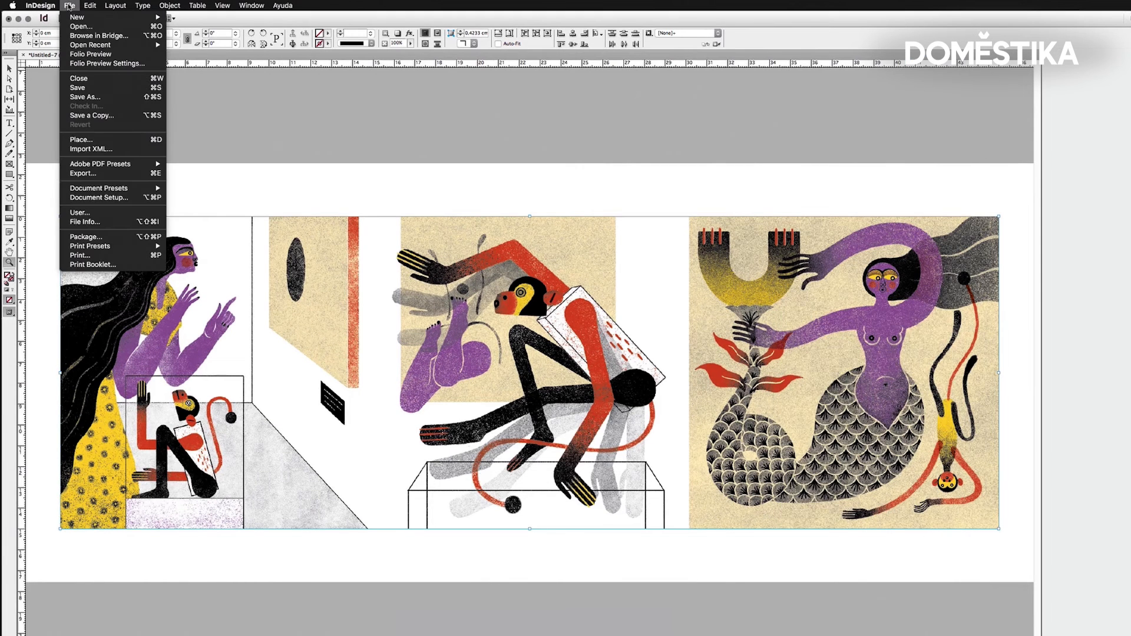
{"action": "left_click", "coordinate": [88, 174]}
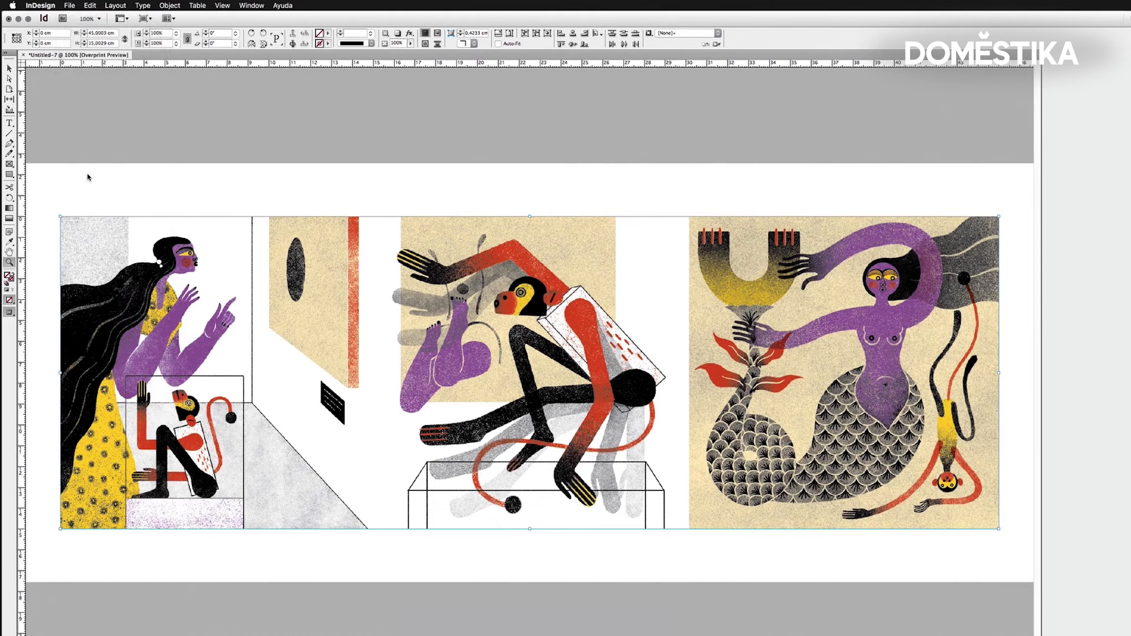
{"action": "type", "text": "-PRINT.pdf"}
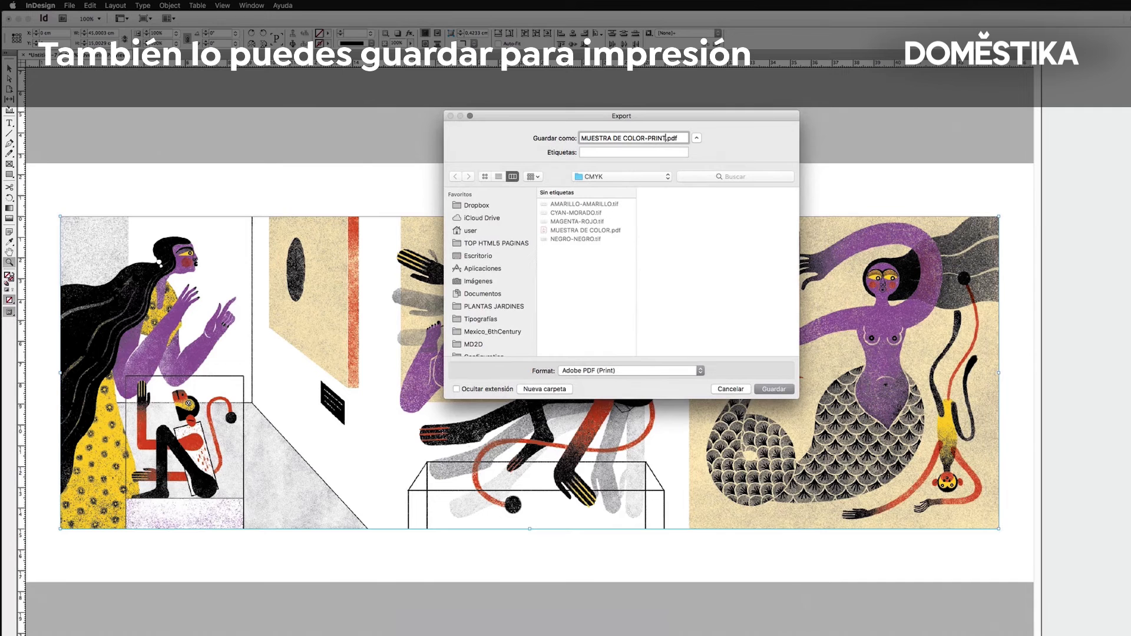
{"action": "left_click", "coordinate": [775, 389]}
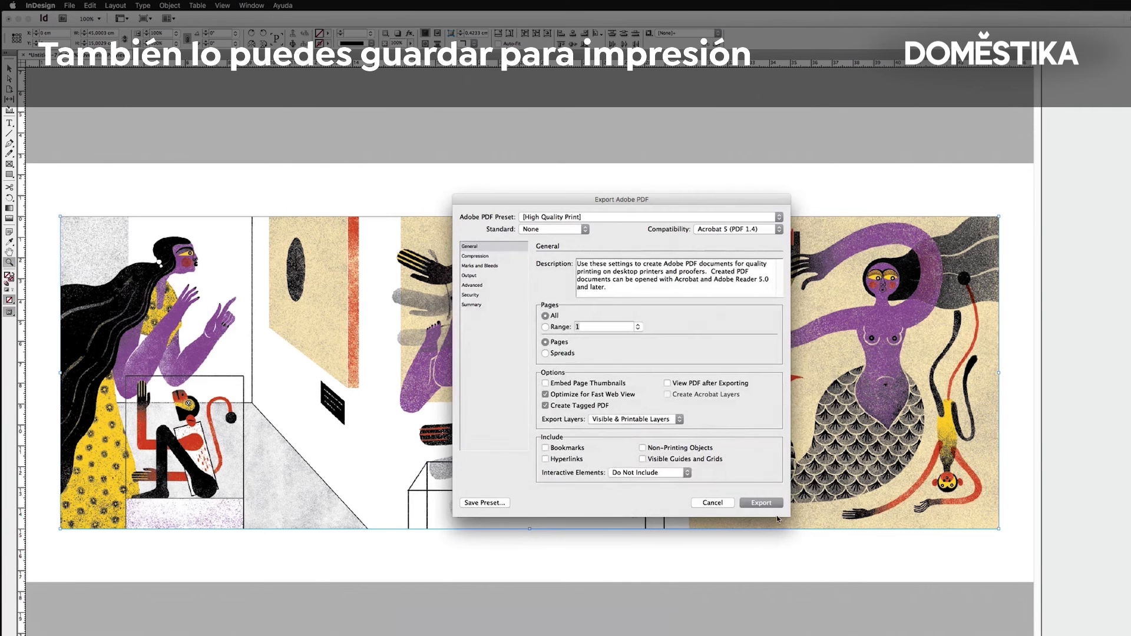